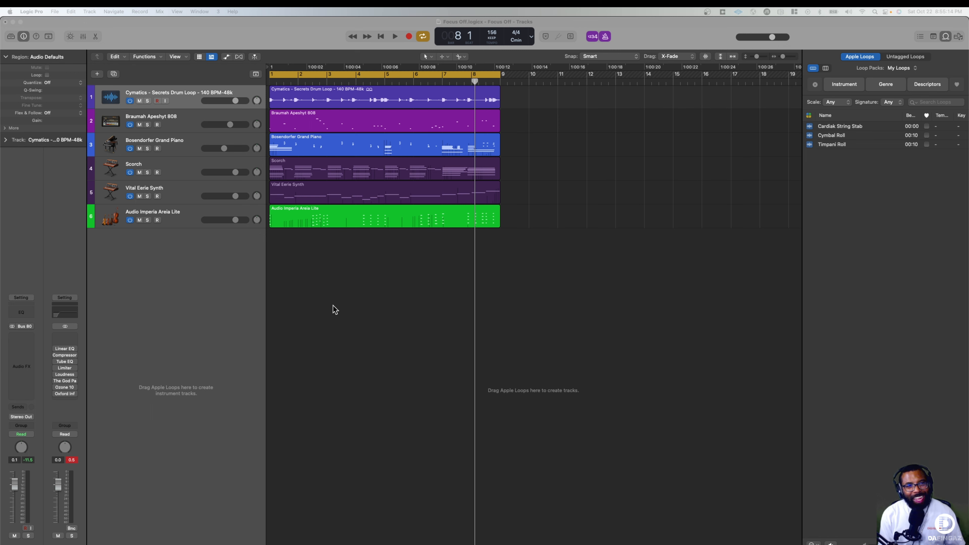
- View the Lens cheat sheet image and return to the Logic Pro project
{"action": "key", "text": "super+Tab"}
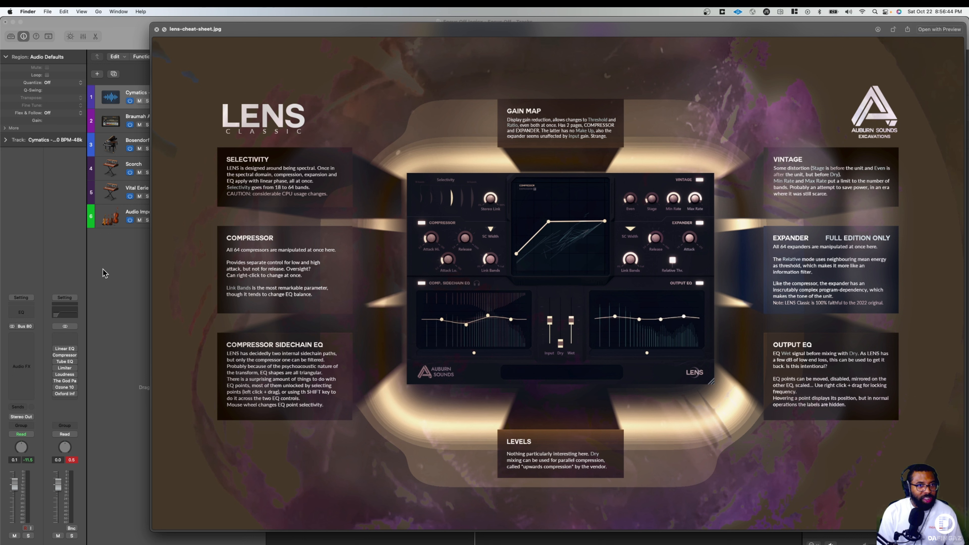
{"action": "left_click", "coordinate": [121, 266]}
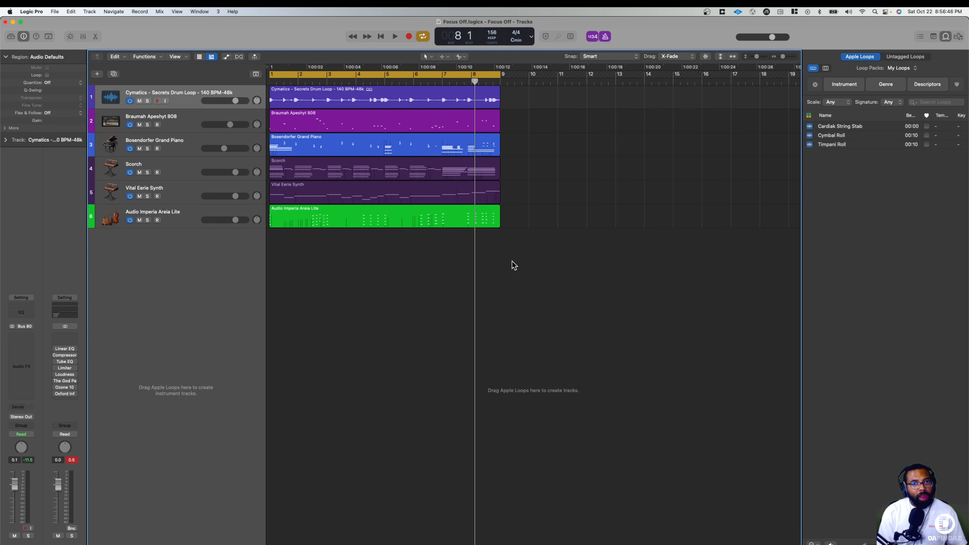
- Play the full arrangement from the beginning through bar 8 and stop playback
{"action": "key", "text": "Return"}
{"action": "key", "text": "space"}
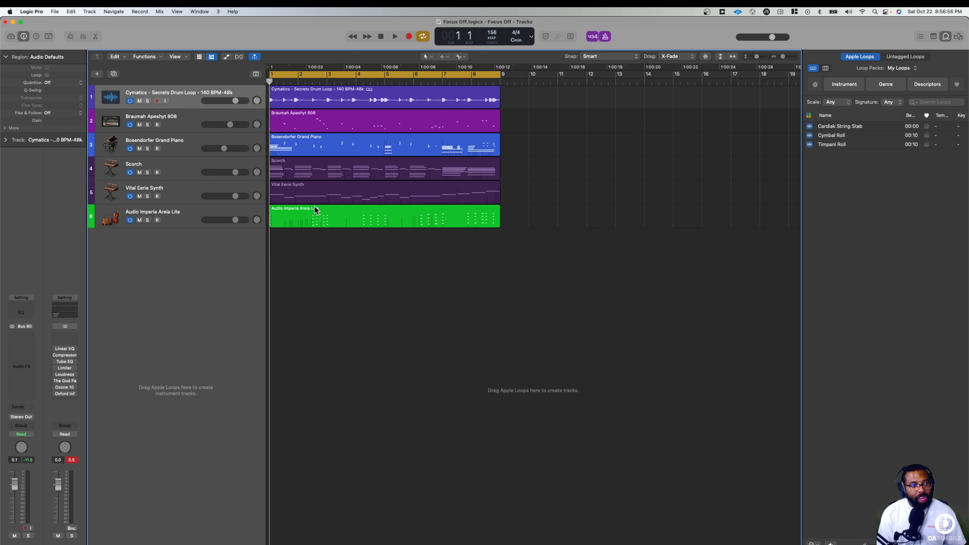
{"action": "key", "text": "space"}
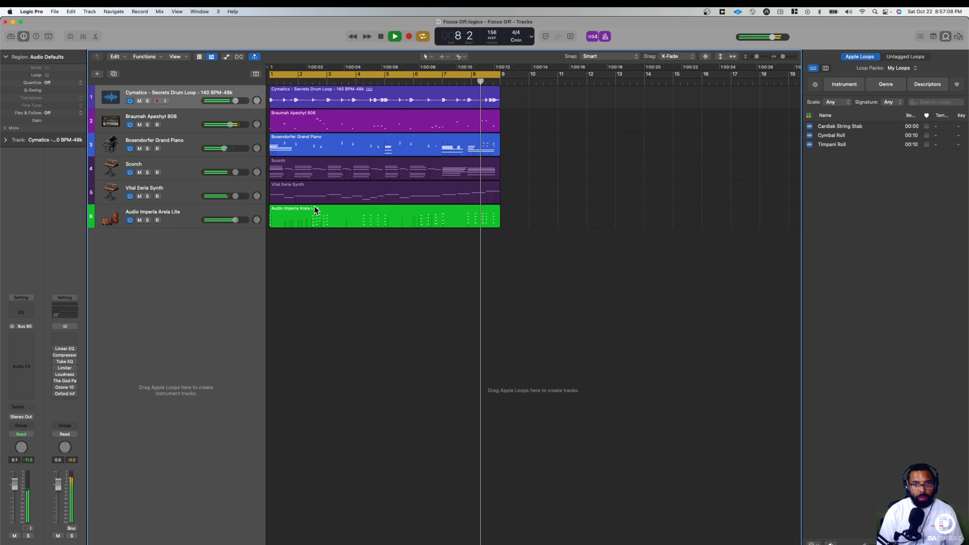
{"action": "key", "text": "space"}
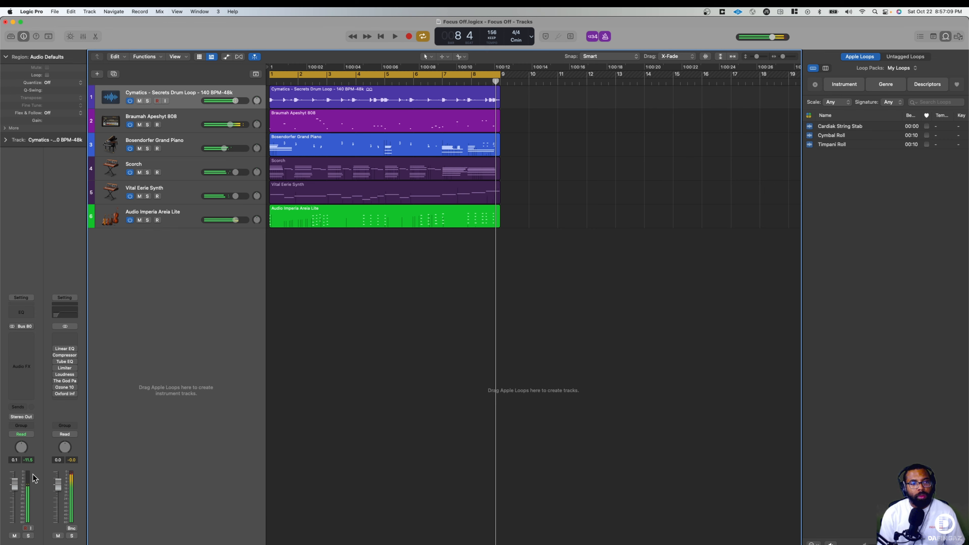
- Insert the stereo Auburn Sounds Lens plug-in on the Cymatics drum loop track
{"action": "left_click", "coordinate": [26, 336]}
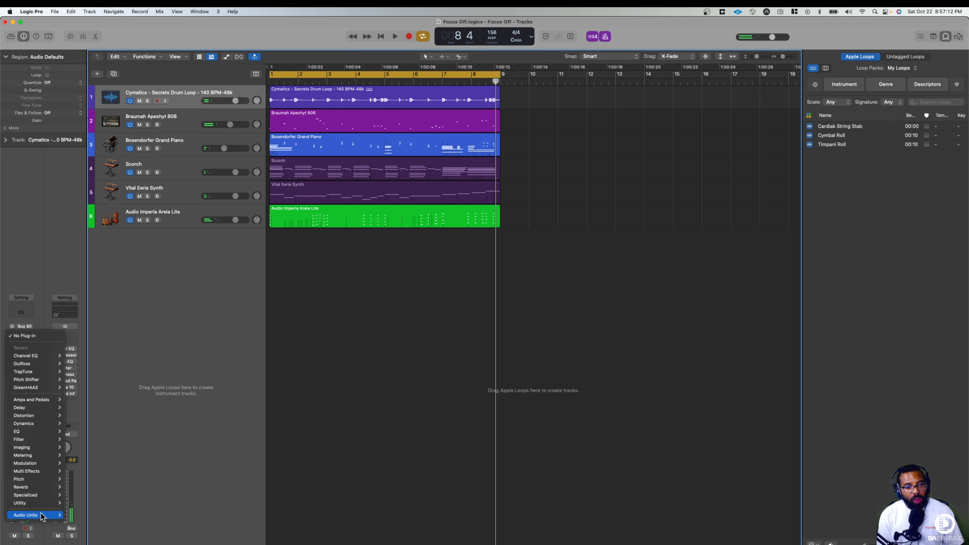
{"action": "mouse_move", "coordinate": [34, 515]}
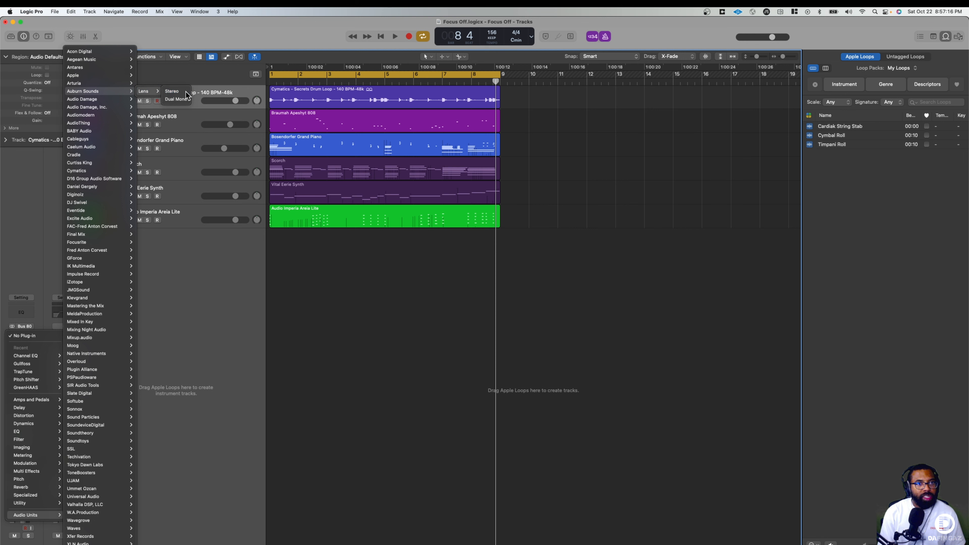
{"action": "left_click", "coordinate": [178, 94]}
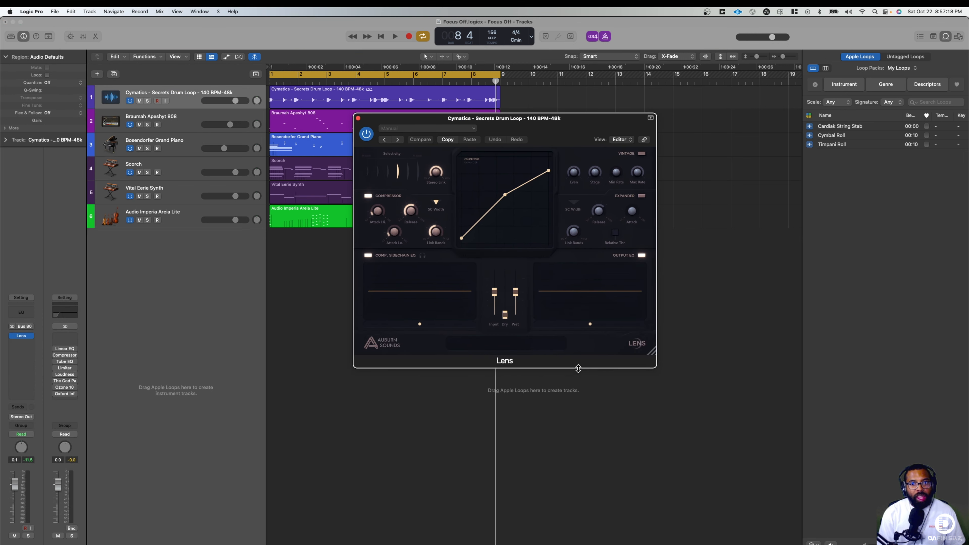
- Enlarge the Lens plug-in window and reposition it over the project
{"action": "left_click_drag", "start_coordinate": [681, 373], "coordinate": [734, 404]}
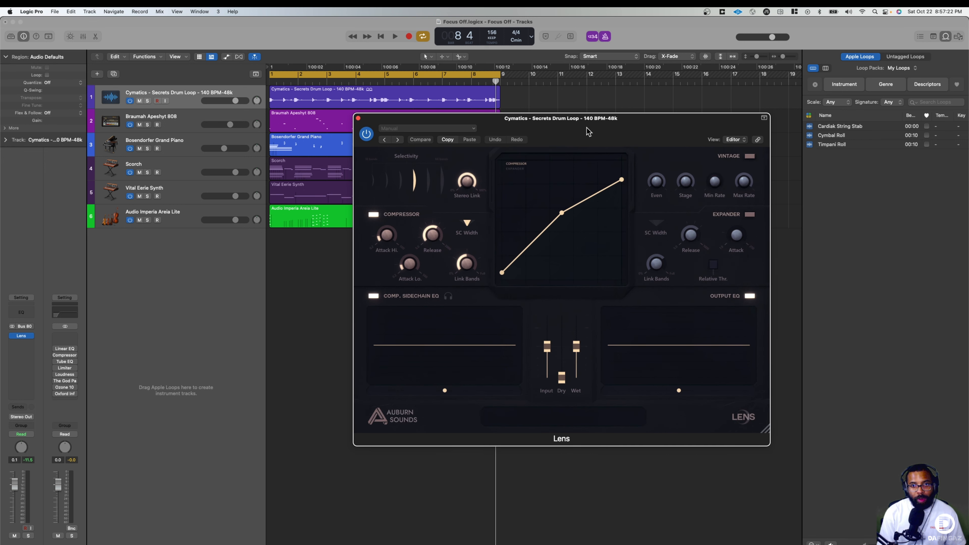
{"action": "left_click_drag", "start_coordinate": [597, 123], "coordinate": [342, 75]}
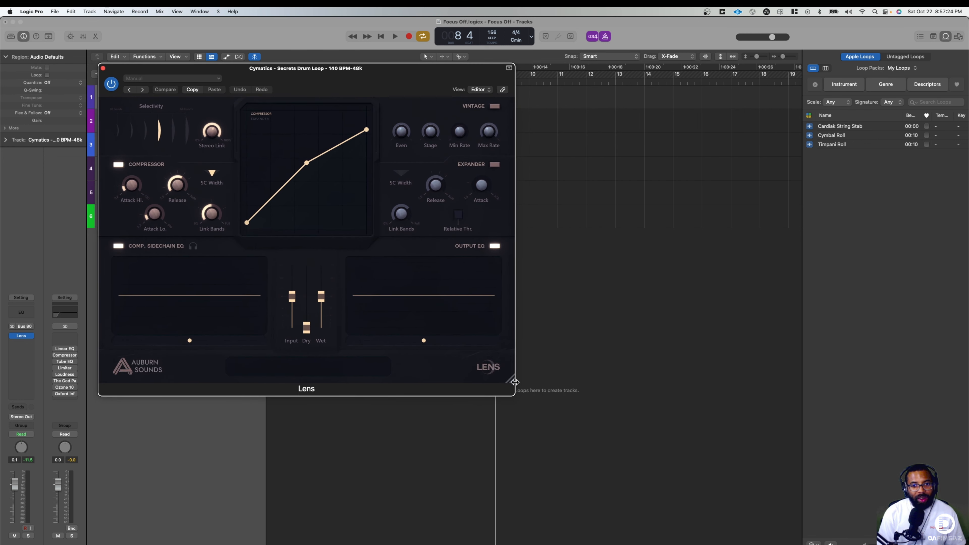
{"action": "left_click_drag", "start_coordinate": [515, 382], "coordinate": [623, 457]}
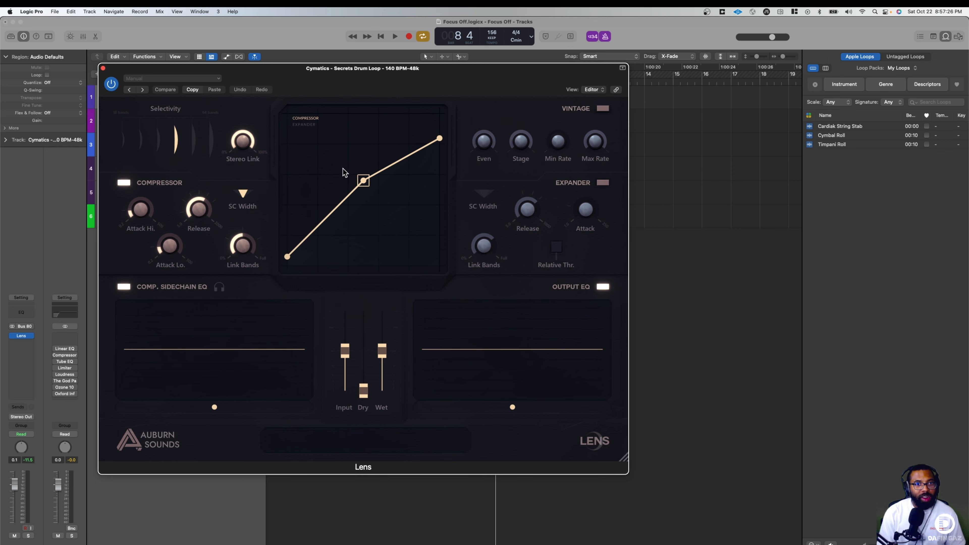
{"action": "left_click_drag", "start_coordinate": [375, 70], "coordinate": [277, 26]}
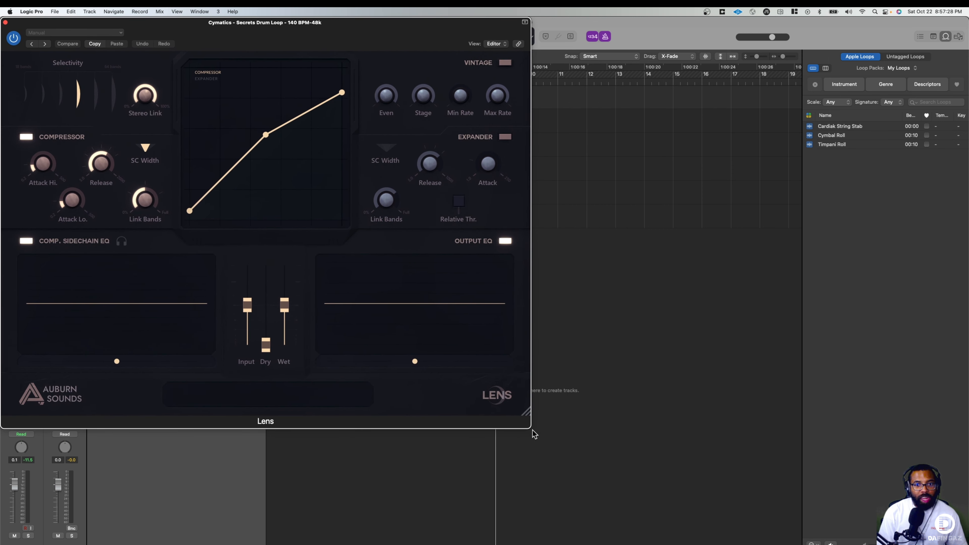
{"action": "left_click_drag", "start_coordinate": [526, 412], "coordinate": [604, 478]}
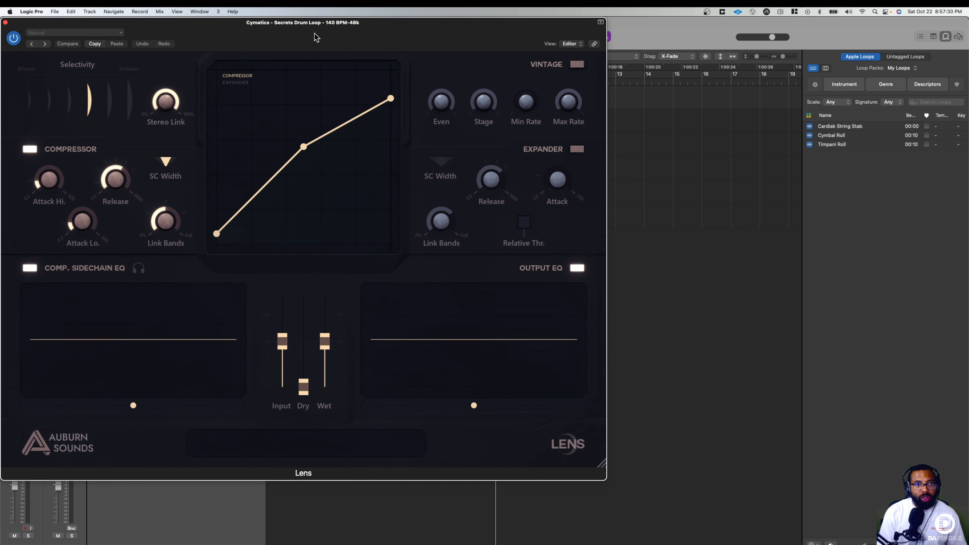
- Solo the Cymatics drum loop track, moving the Lens window aside to reach the track and bringing it back
{"action": "left_click_drag", "start_coordinate": [314, 33], "coordinate": [570, 75]}
{"action": "left_click", "coordinate": [148, 101]}
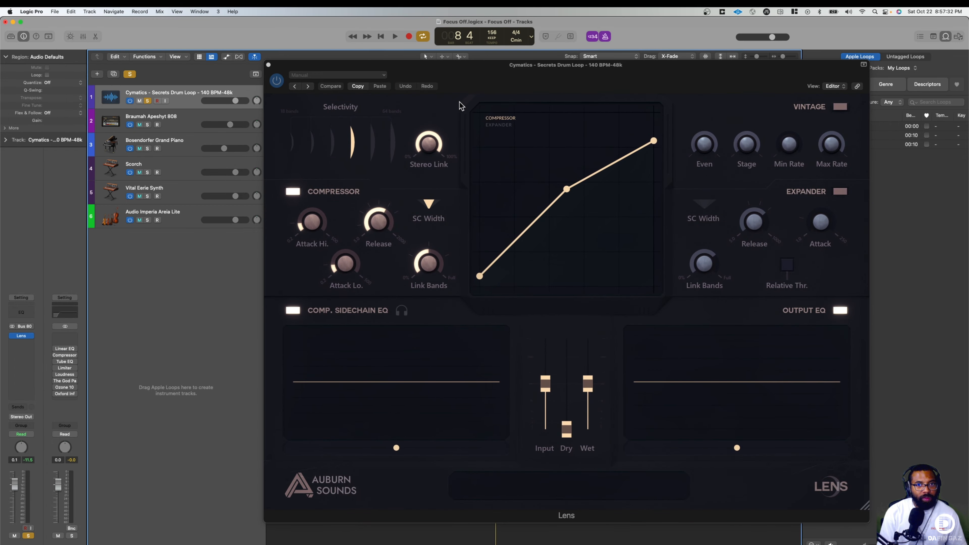
{"action": "left_click_drag", "start_coordinate": [511, 80], "coordinate": [249, 40]}
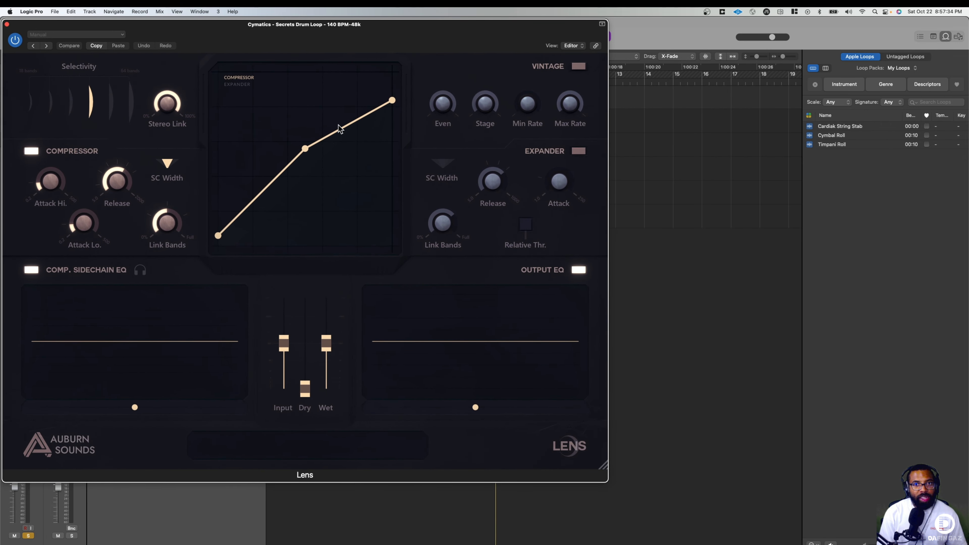
- Play the soloed drum loop and compare it with Lens bypassed and enabled
{"action": "key", "text": "space"}
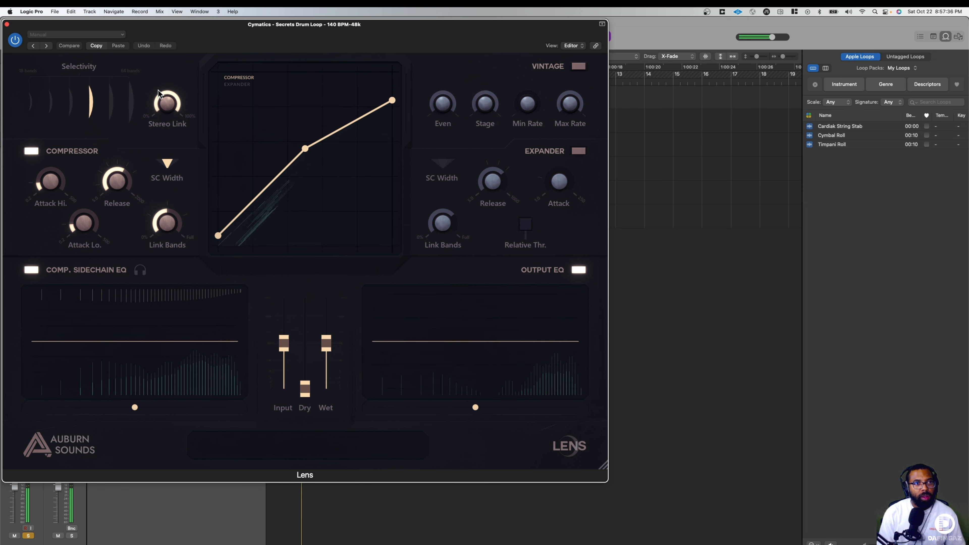
{"action": "left_click", "coordinate": [16, 41]}
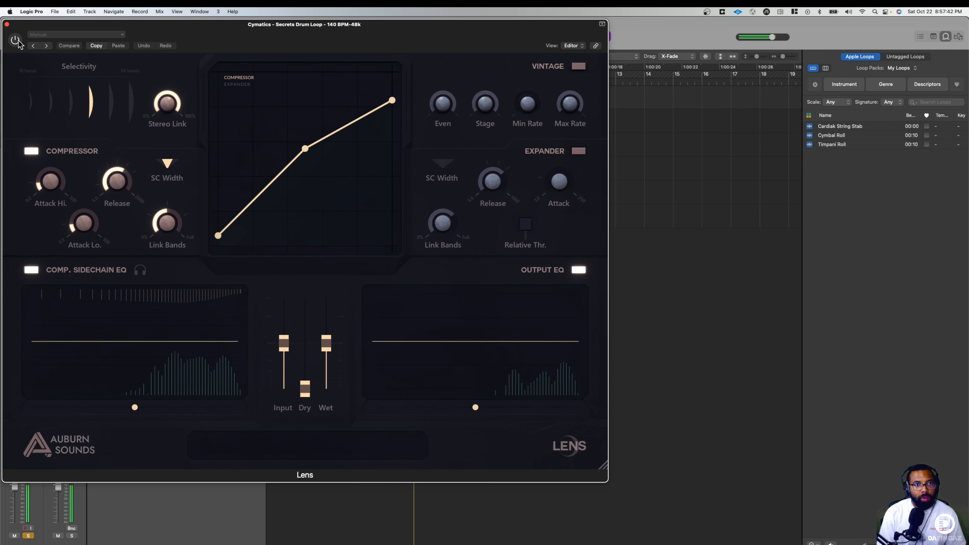
{"action": "left_click", "coordinate": [16, 41]}
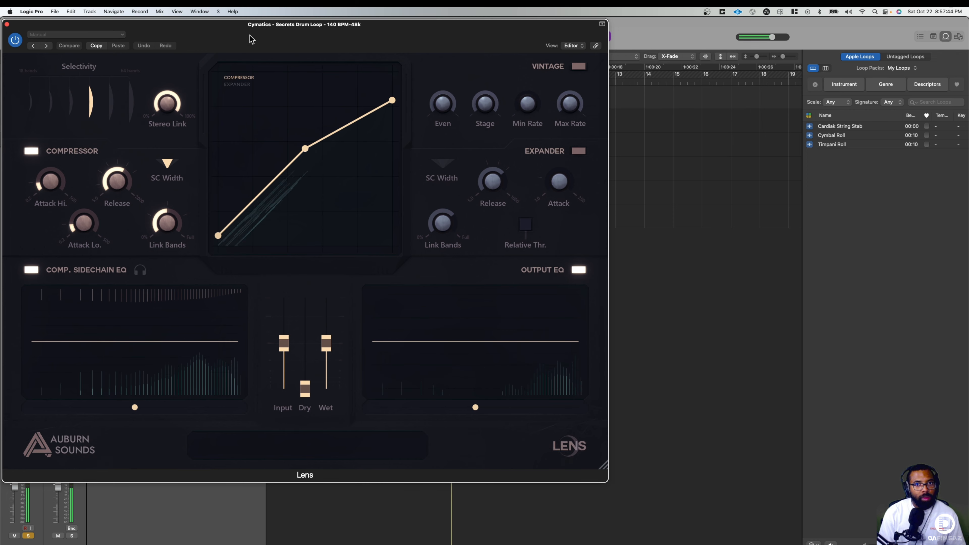
{"action": "key", "text": "space"}
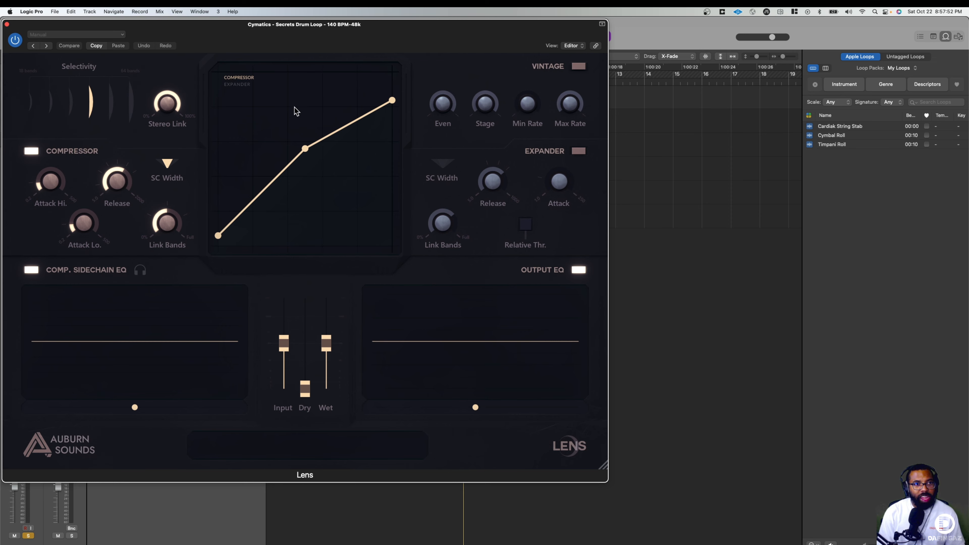
- Try Lens's Stereo Link at 0% and 100% while the drum loop plays
{"action": "left_click_drag", "start_coordinate": [253, 27], "coordinate": [290, 25]}
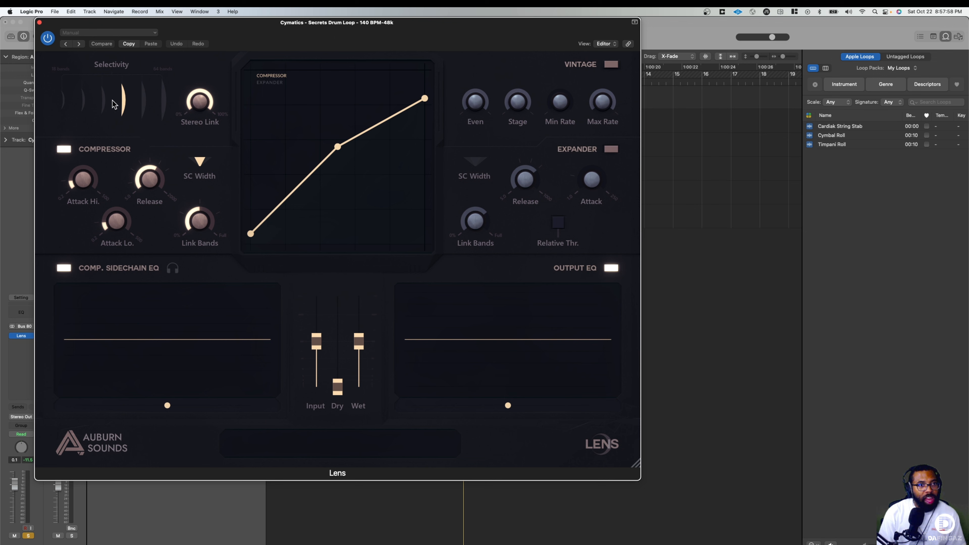
{"action": "left_click_drag", "start_coordinate": [204, 103], "coordinate": [196, 273]}
{"action": "key", "text": "space"}
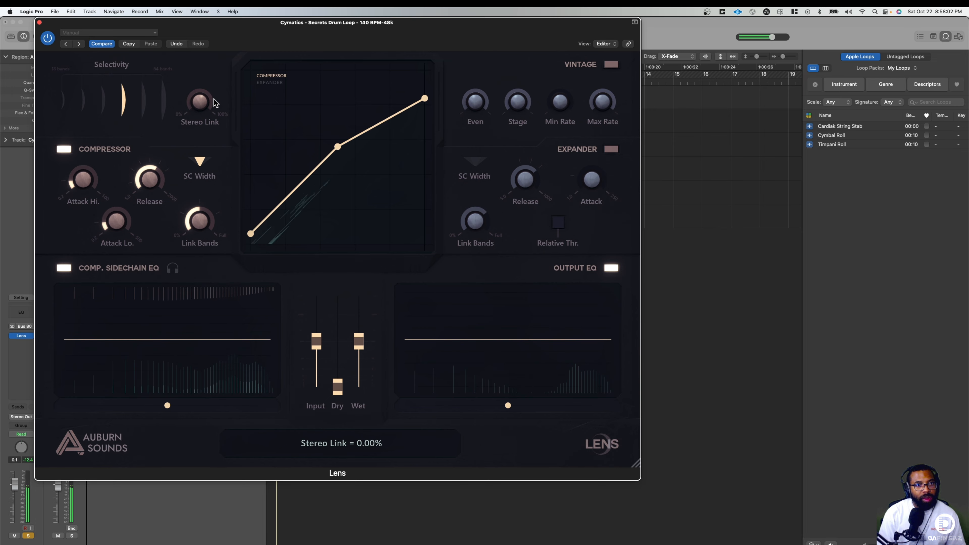
{"action": "left_click_drag", "start_coordinate": [211, 102], "coordinate": [311, 10]}
{"action": "left_click_drag", "start_coordinate": [210, 103], "coordinate": [259, 38]}
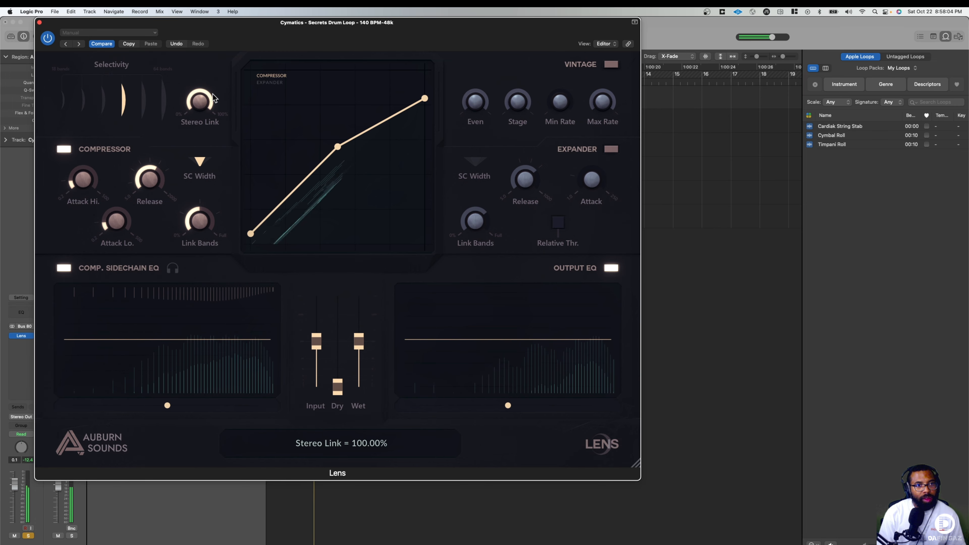
{"action": "left_click_drag", "start_coordinate": [209, 103], "coordinate": [199, 145]}
- Compare the highest Selectivity with lower levels, leaving Selectivity at 3 and Stereo Link at 100%
{"action": "left_click", "coordinate": [164, 98]}
{"action": "left_click_drag", "start_coordinate": [201, 102], "coordinate": [274, 23]}
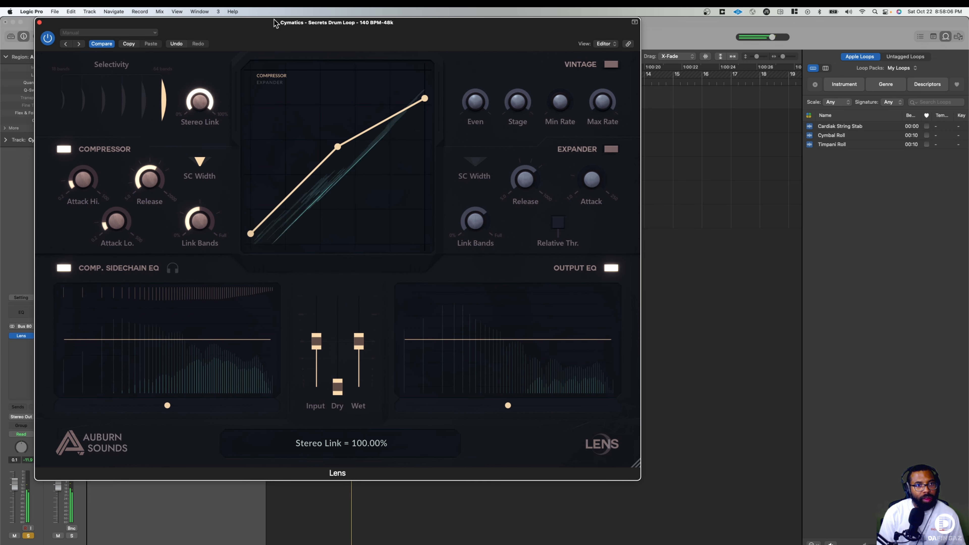
{"action": "left_click", "coordinate": [144, 99]}
{"action": "left_click", "coordinate": [129, 99]}
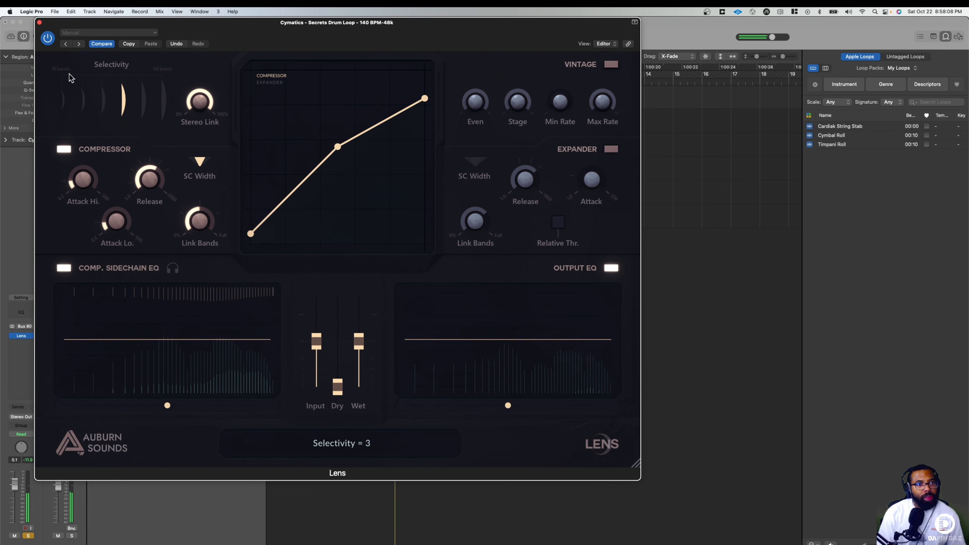
{"action": "left_click", "coordinate": [162, 100]}
{"action": "left_click", "coordinate": [125, 98]}
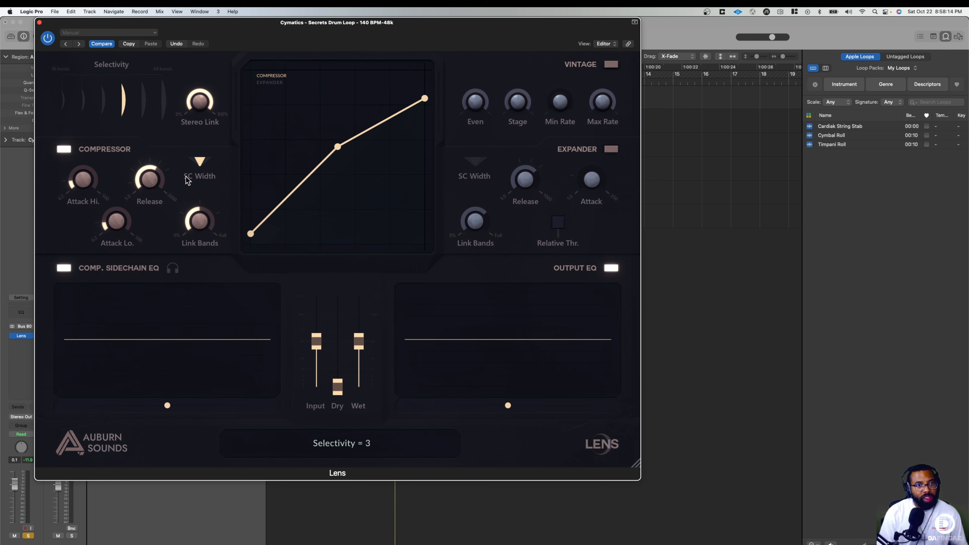
- Resume the drum loop and try a higher Attack Hi, maximum Release and 12.14 ms Attack Lo on the compressor
{"action": "key", "text": "space"}
{"action": "left_click_drag", "start_coordinate": [83, 182], "coordinate": [154, 104]}
{"action": "left_click_drag", "start_coordinate": [147, 190], "coordinate": [149, 168]}
{"action": "left_click_drag", "start_coordinate": [117, 216], "coordinate": [150, 178]}
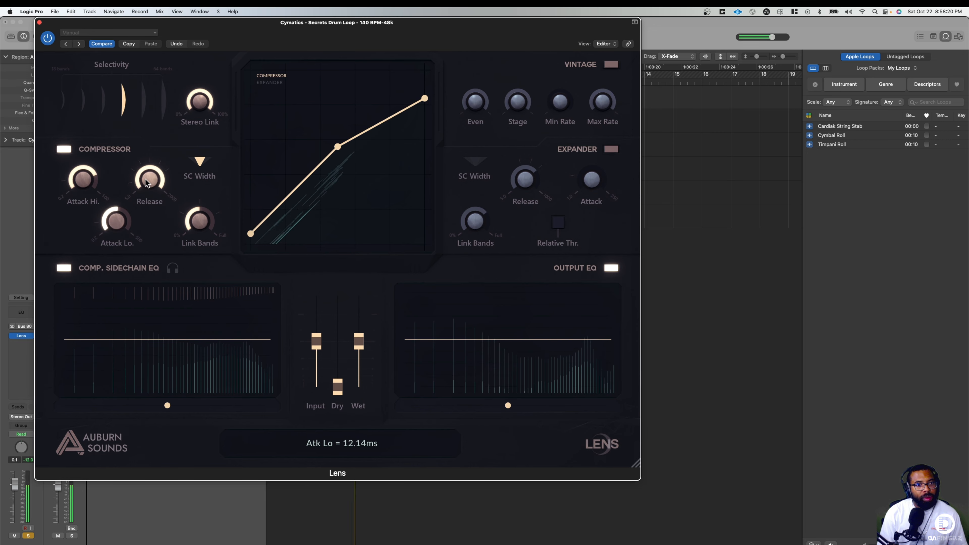
{"action": "left_click", "coordinate": [205, 228]}
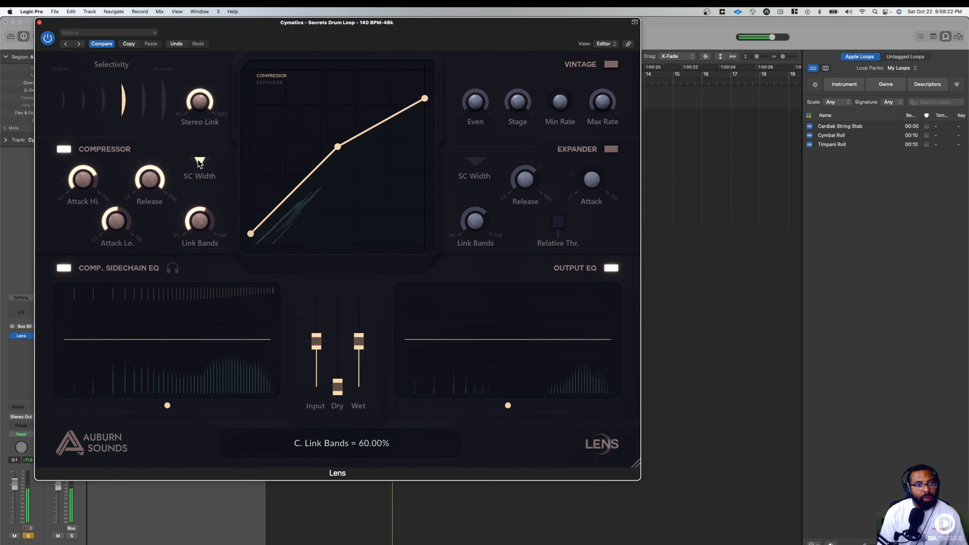
- Reduce the compressor's Release to 127.56 ms, Attack Hi, and Attack Lo to 8.01 ms, with Link Bands at 100%
{"action": "left_click_drag", "start_coordinate": [150, 190], "coordinate": [150, 216]}
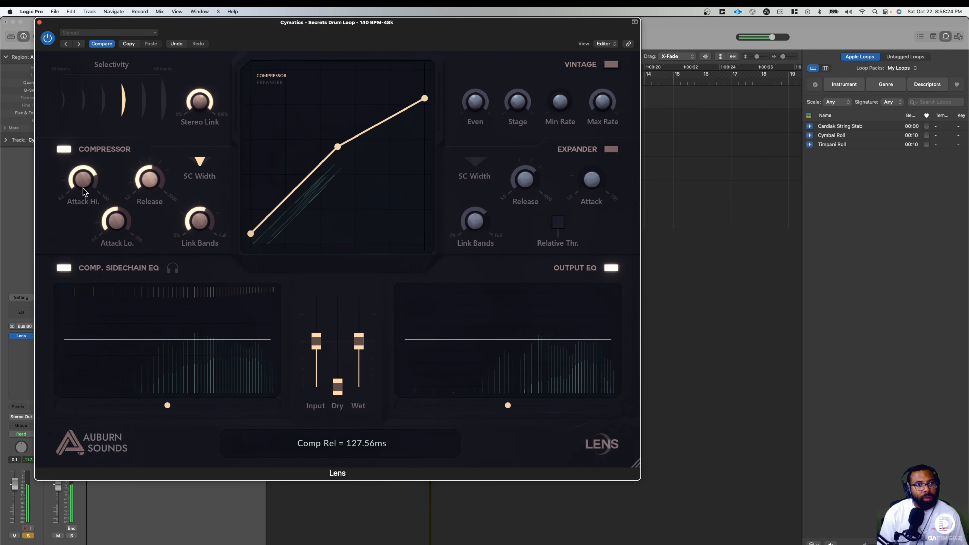
{"action": "left_click", "coordinate": [86, 200]}
{"action": "left_click_drag", "start_coordinate": [85, 196], "coordinate": [116, 220]}
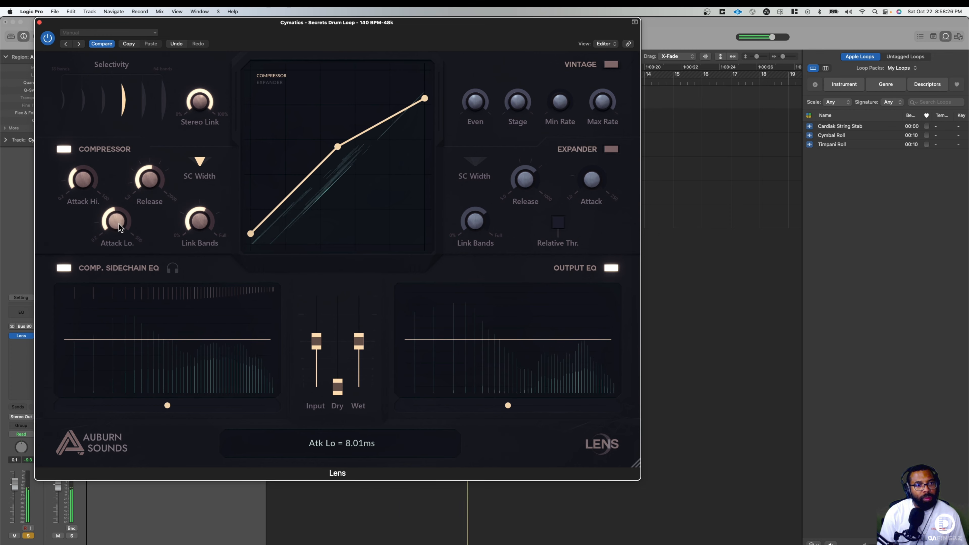
{"action": "left_click_drag", "start_coordinate": [209, 221], "coordinate": [238, 169]}
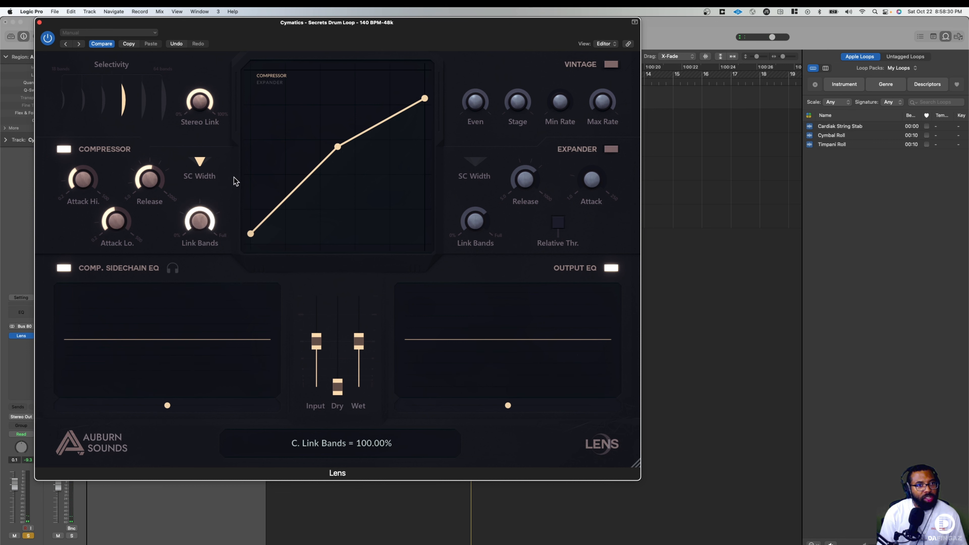
{"action": "left_click_drag", "start_coordinate": [200, 163], "coordinate": [205, 168]}
- Test the compressor's Release at 5 ms, 2000 ms and 10.77 ms, and set it to 109.81 ms
{"action": "left_click_drag", "start_coordinate": [158, 184], "coordinate": [130, 324]}
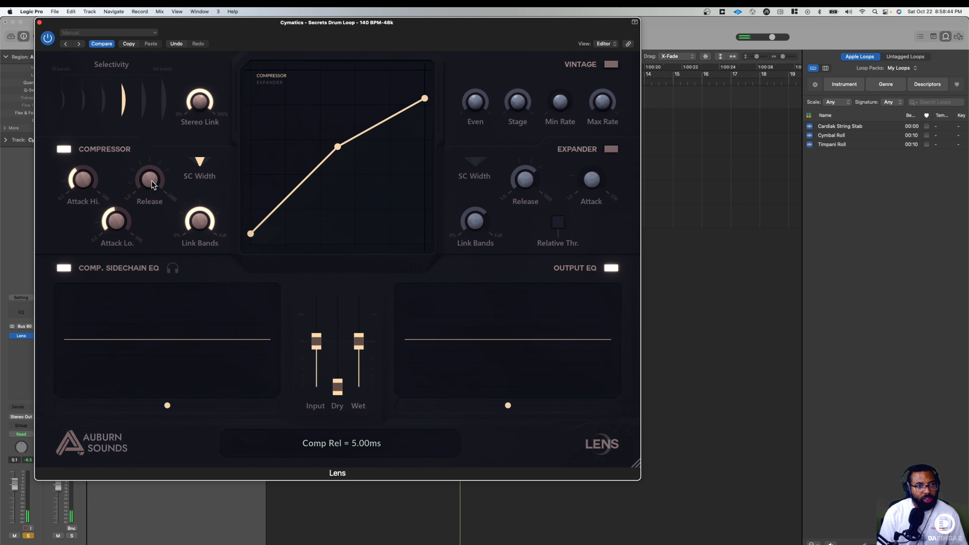
{"action": "left_click_drag", "start_coordinate": [153, 184], "coordinate": [184, 126]}
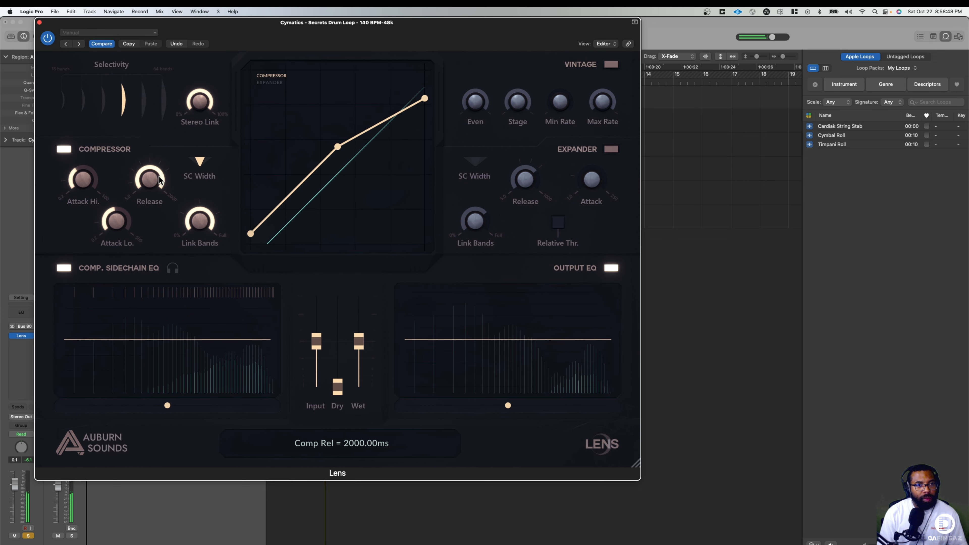
{"action": "left_click_drag", "start_coordinate": [160, 180], "coordinate": [122, 281]}
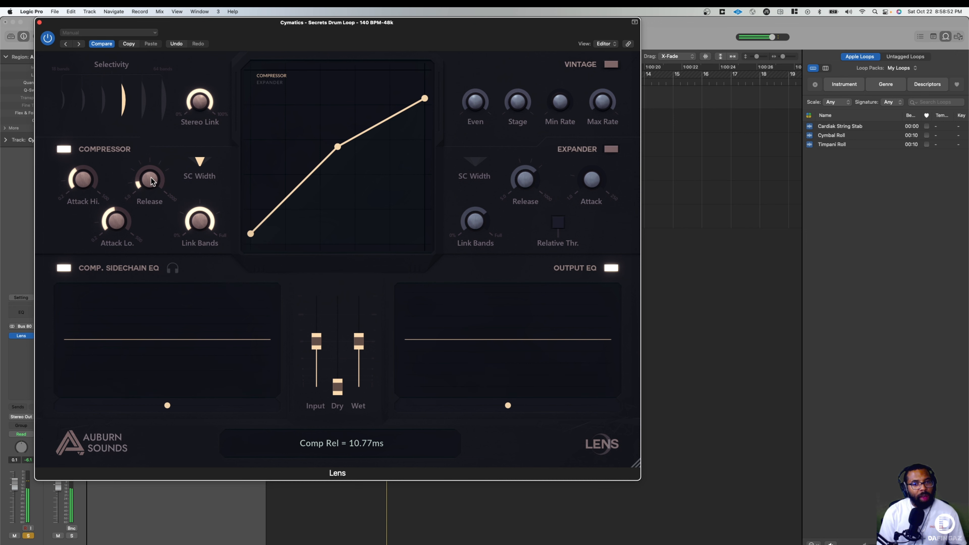
{"action": "left_click_drag", "start_coordinate": [154, 184], "coordinate": [124, 245]}
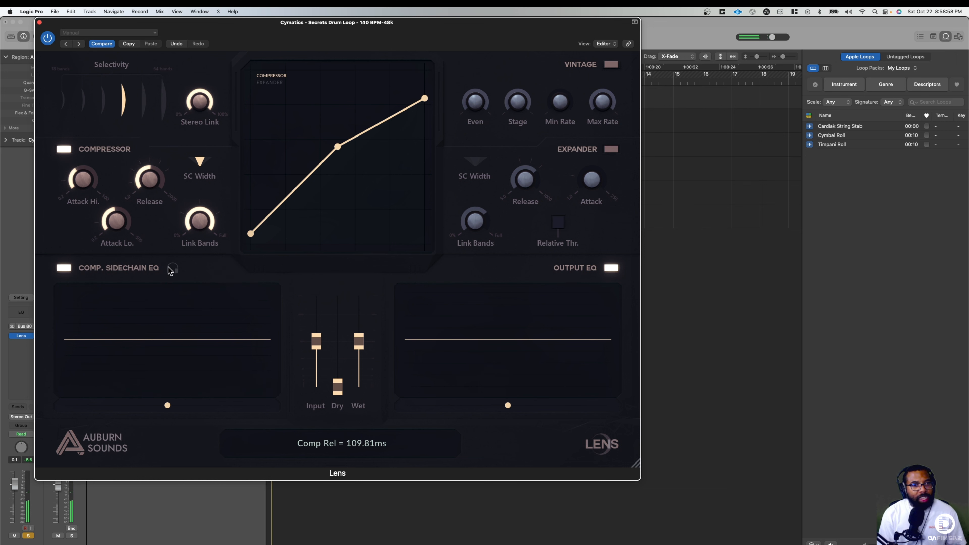
- Enable listening for the compressor sidechain EQ
{"action": "left_click", "coordinate": [173, 269]}
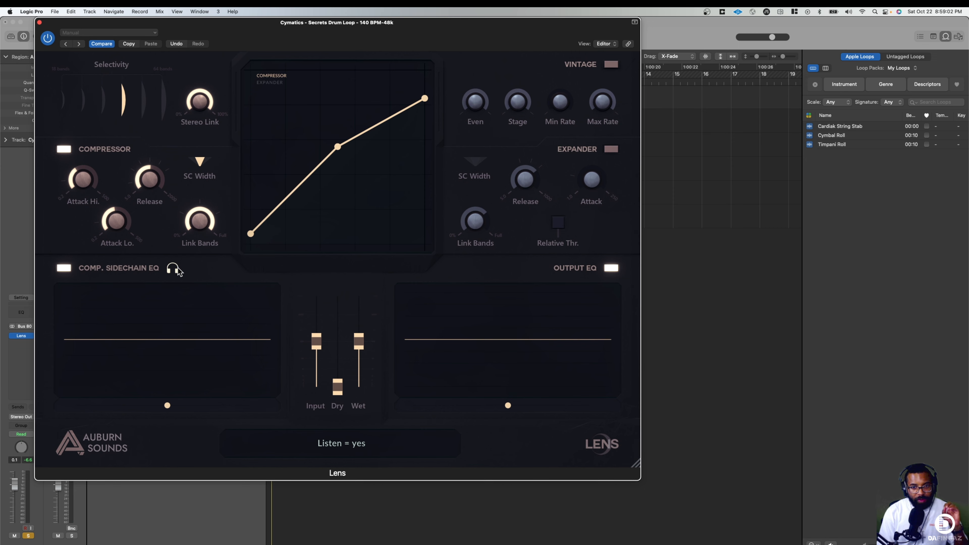
- Play the loop, compare the compressor sidechain EQ disabled and enabled, and turn off sidechain listening
{"action": "key", "text": "space"}
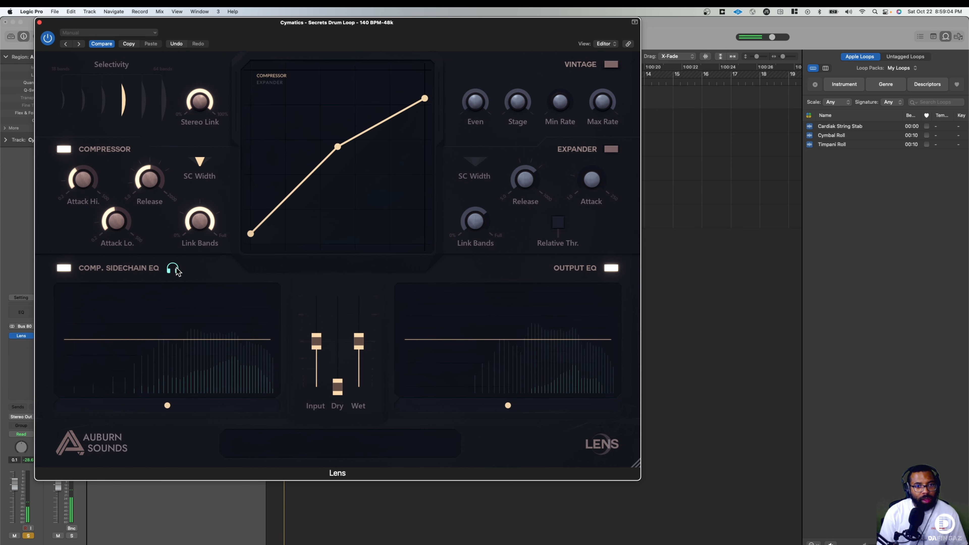
{"action": "left_click", "coordinate": [174, 269]}
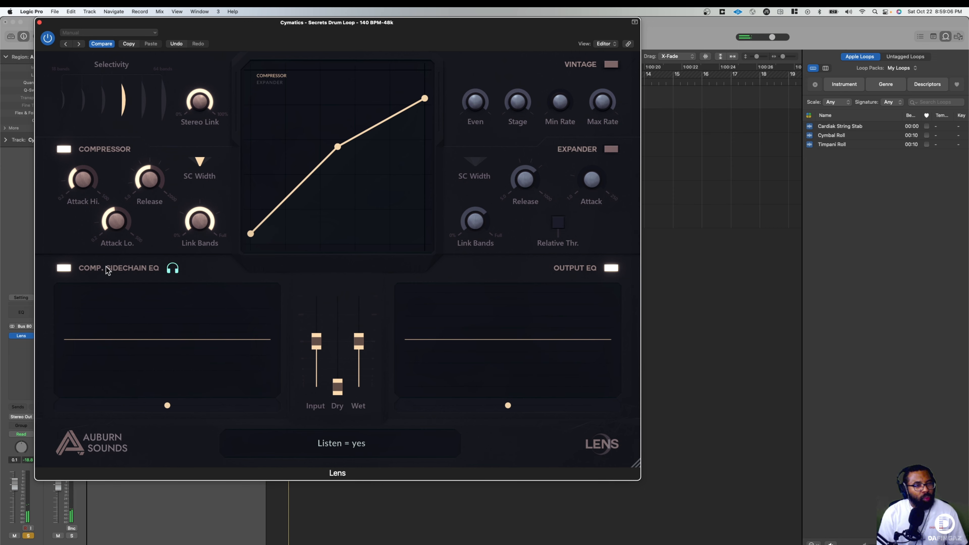
{"action": "left_click", "coordinate": [65, 268]}
{"action": "left_click", "coordinate": [65, 268]}
{"action": "left_click", "coordinate": [173, 269]}
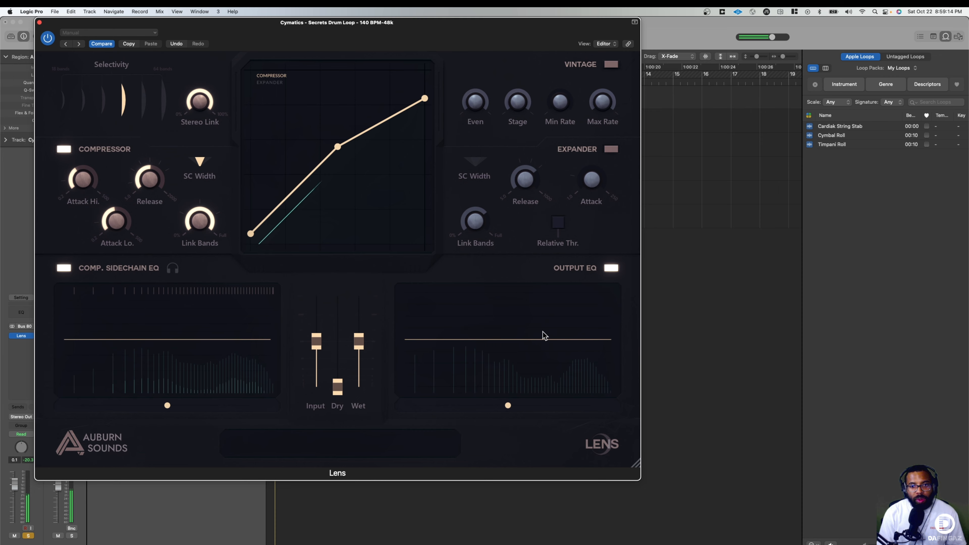
- Shape the output EQ with a -4.5 dB band at 1779 Hz, boosted low bands and slightly cut high bands
{"action": "left_click_drag", "start_coordinate": [542, 337], "coordinate": [561, 375]}
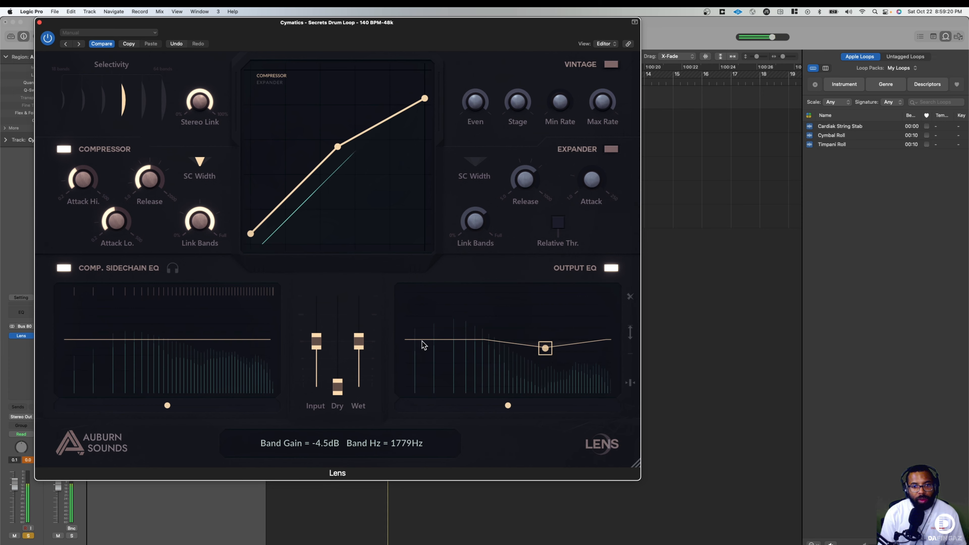
{"action": "left_click_drag", "start_coordinate": [424, 342], "coordinate": [485, 317]}
{"action": "left_click", "coordinate": [518, 340]}
{"action": "left_click", "coordinate": [580, 344]}
{"action": "left_click", "coordinate": [606, 341]}
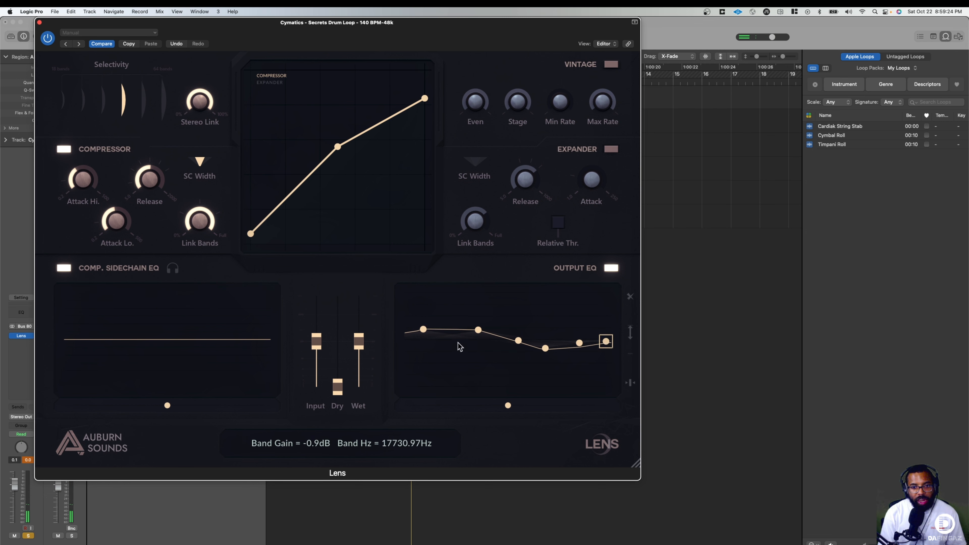
- Add more output EQ bands, including -4.7 dB at 3916.52 Hz and 9.3 dB at 32.8 Hz
{"action": "left_click", "coordinate": [452, 330]}
{"action": "left_click", "coordinate": [496, 333]}
{"action": "left_click", "coordinate": [580, 343]}
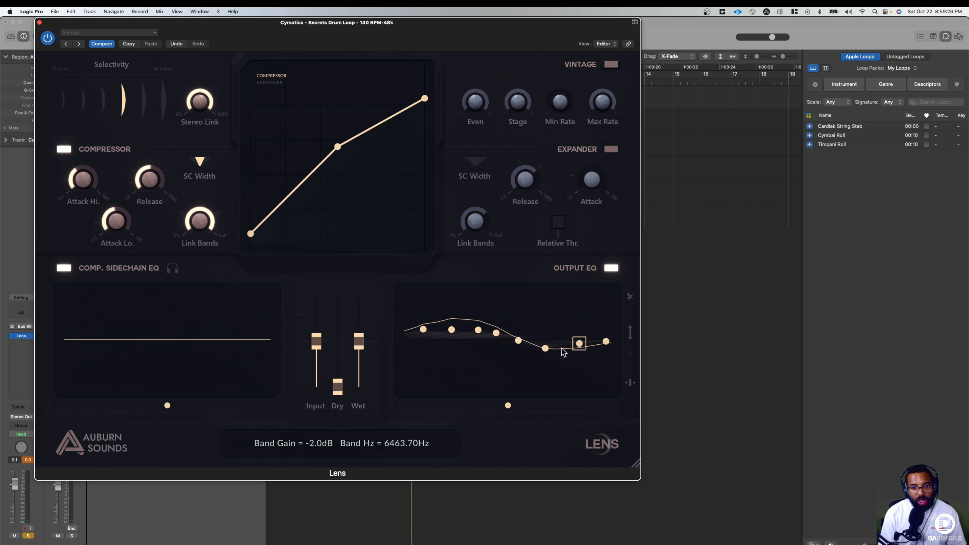
{"action": "left_click", "coordinate": [520, 341]}
{"action": "left_click", "coordinate": [566, 348]}
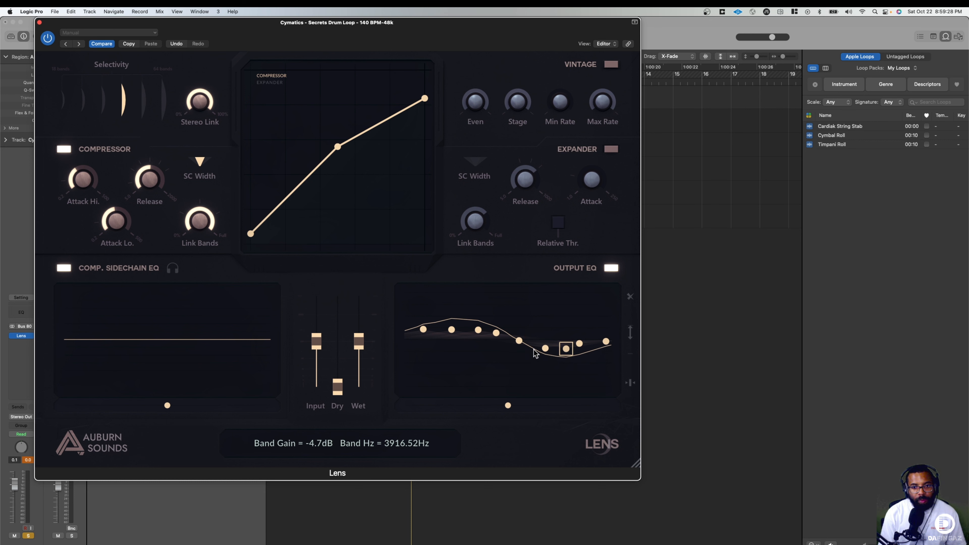
{"action": "left_click", "coordinate": [440, 322]}
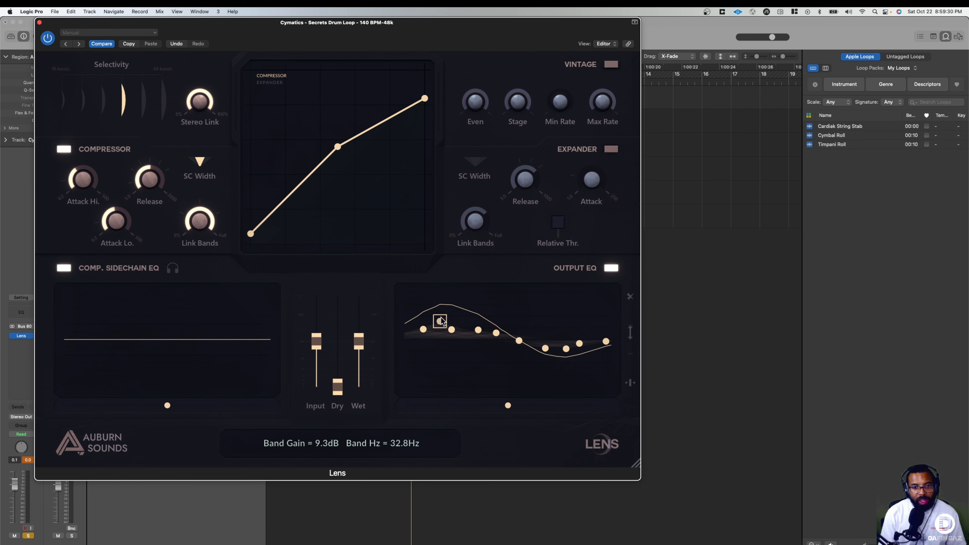
{"action": "left_click", "coordinate": [479, 319]}
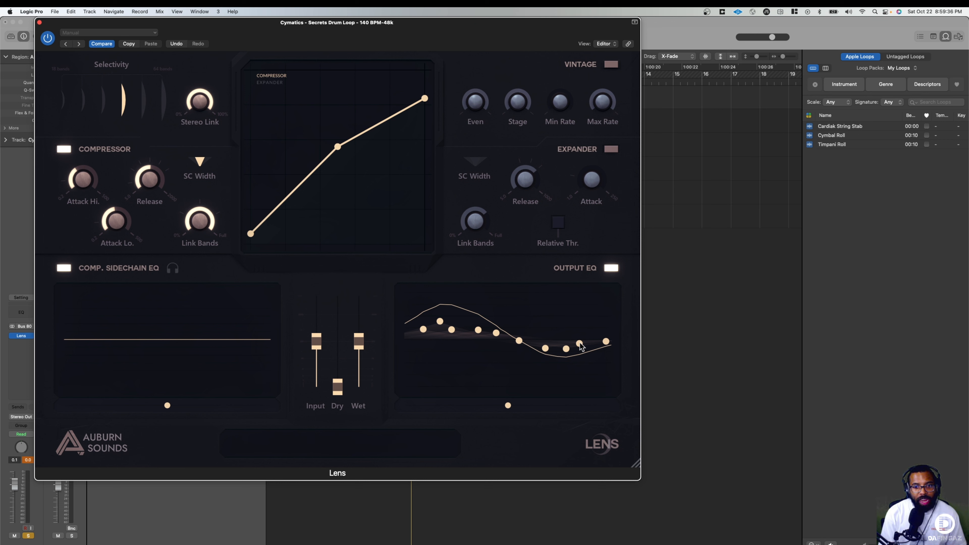
- Delete one high output EQ band individually, and select the remaining bands together to remove them all
{"action": "left_click_drag", "start_coordinate": [567, 349], "coordinate": [633, 302]}
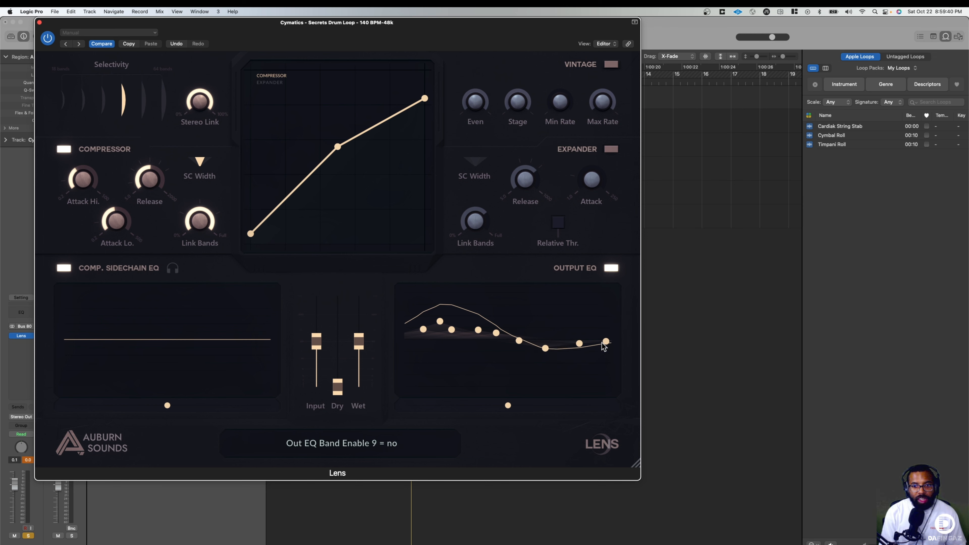
{"action": "left_click", "coordinate": [605, 342]}
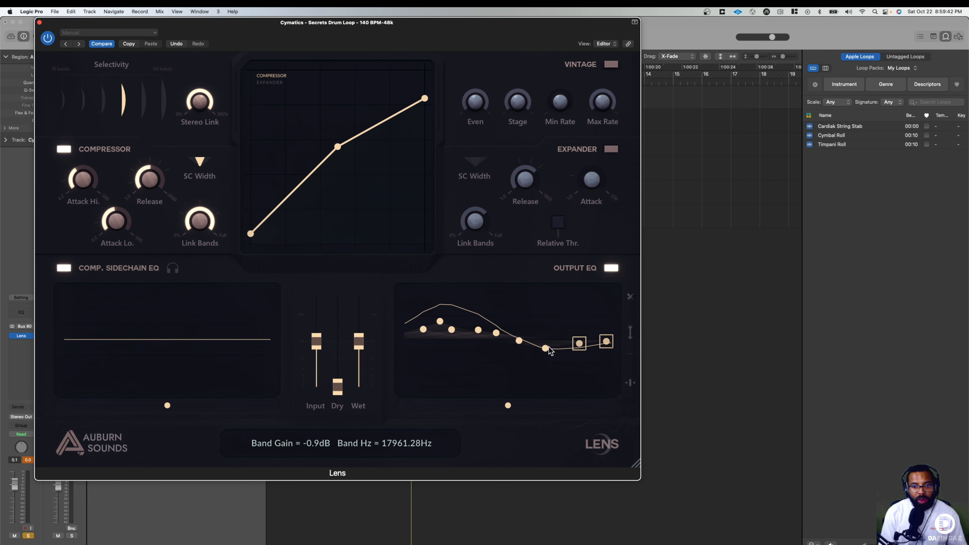
{"action": "left_click", "coordinate": [440, 322], "text": "shift"}
{"action": "left_click", "coordinate": [453, 330], "text": "shift"}
{"action": "left_click", "coordinate": [479, 330], "text": "shift"}
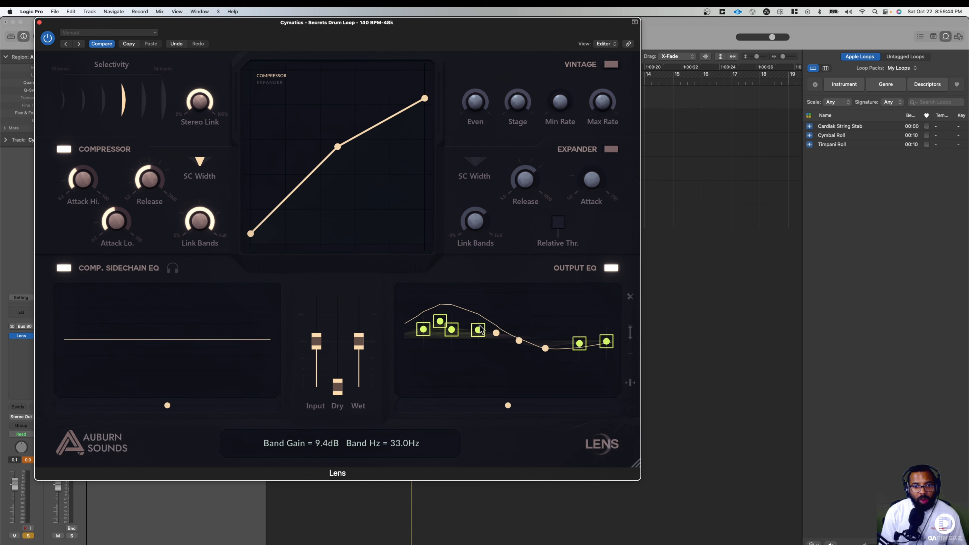
{"action": "left_click", "coordinate": [497, 333], "text": "shift"}
{"action": "left_click", "coordinate": [630, 297]}
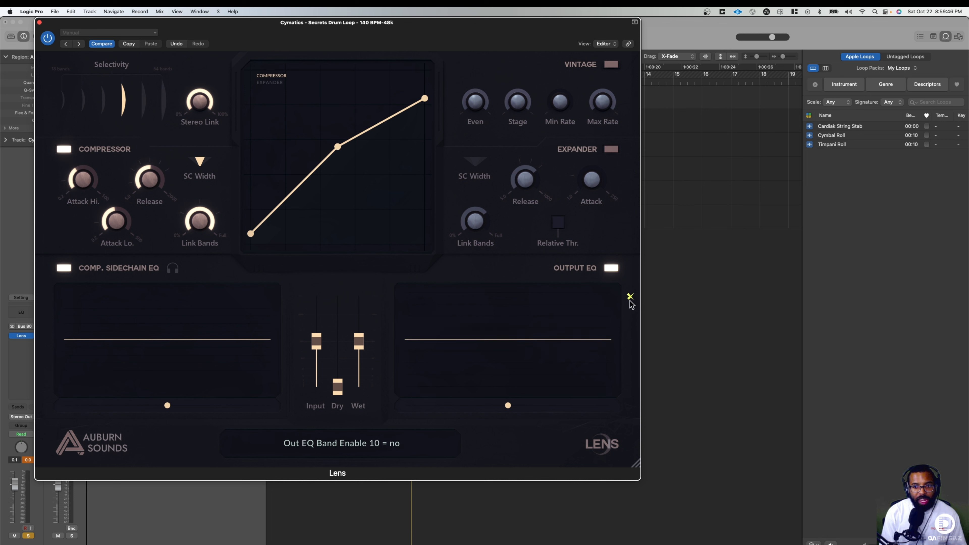
- Resume playback, add a high-frequency band with -5.0 dB gain and 62.50 bandwidth to both EQs, and delete the output EQ's copy
{"action": "key", "text": "space"}
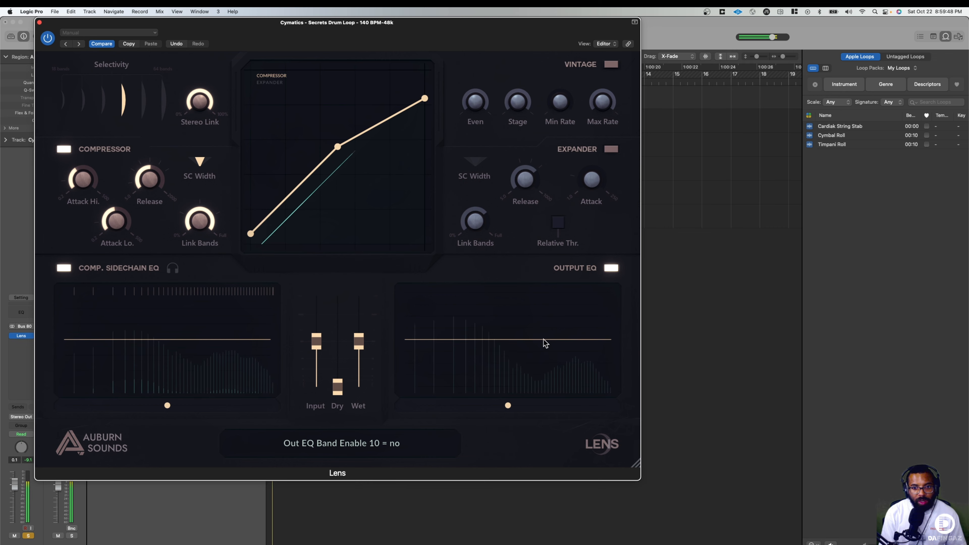
{"action": "left_click_drag", "start_coordinate": [592, 340], "coordinate": [593, 346]}
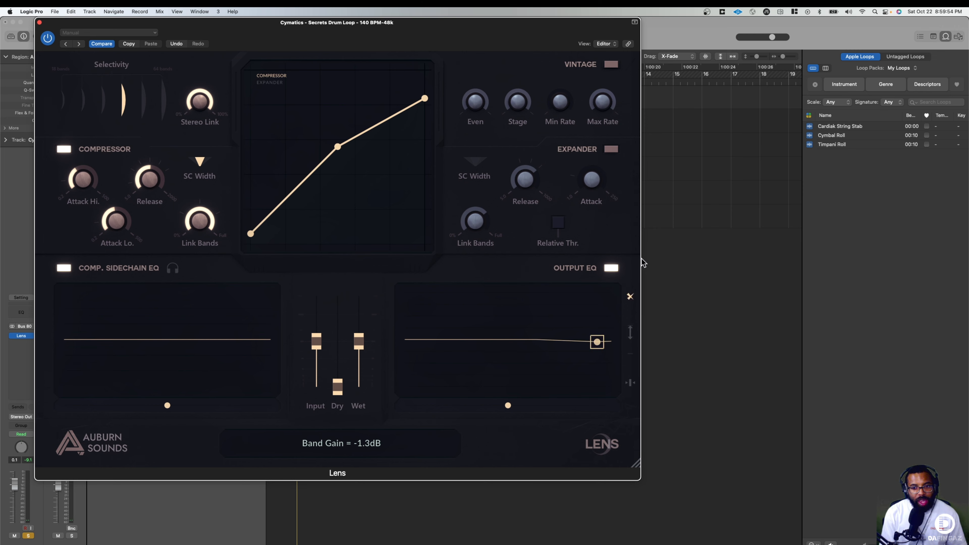
{"action": "mouse_move", "coordinate": [596, 341]}
{"action": "left_mouse_down"}
{"action": "mouse_move", "coordinate": [597, 325]}
{"action": "mouse_move", "coordinate": [603, 349]}
{"action": "left_mouse_up"}
{"action": "left_click", "coordinate": [631, 383]}
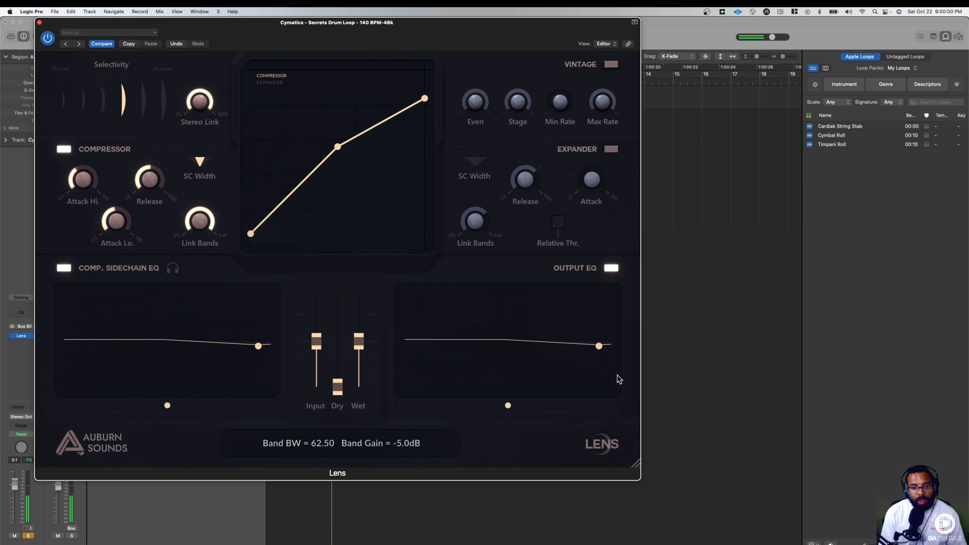
{"action": "left_click_drag", "start_coordinate": [601, 349], "coordinate": [630, 298]}
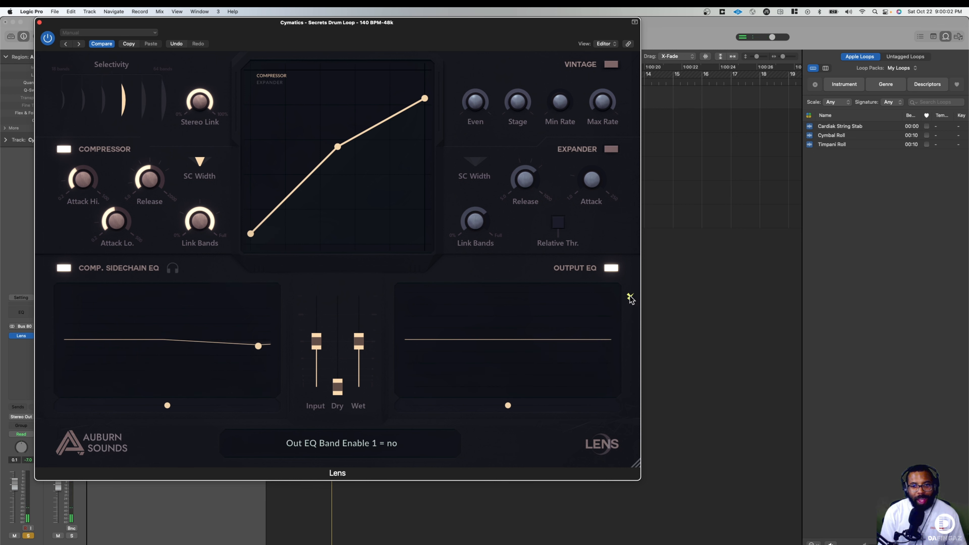
- Boost the output EQ by 7.3 dB at 30.2 Hz and compare the sound with the output EQ disabled and enabled
{"action": "left_click_drag", "start_coordinate": [438, 345], "coordinate": [441, 246]}
{"action": "left_click_drag", "start_coordinate": [437, 308], "coordinate": [442, 368]}
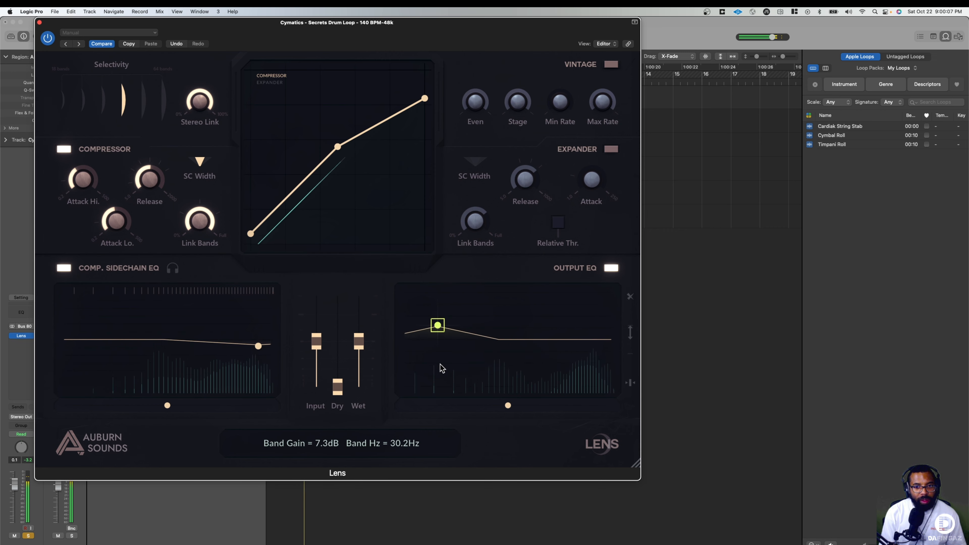
{"action": "left_click", "coordinate": [612, 269]}
{"action": "left_click", "coordinate": [612, 270]}
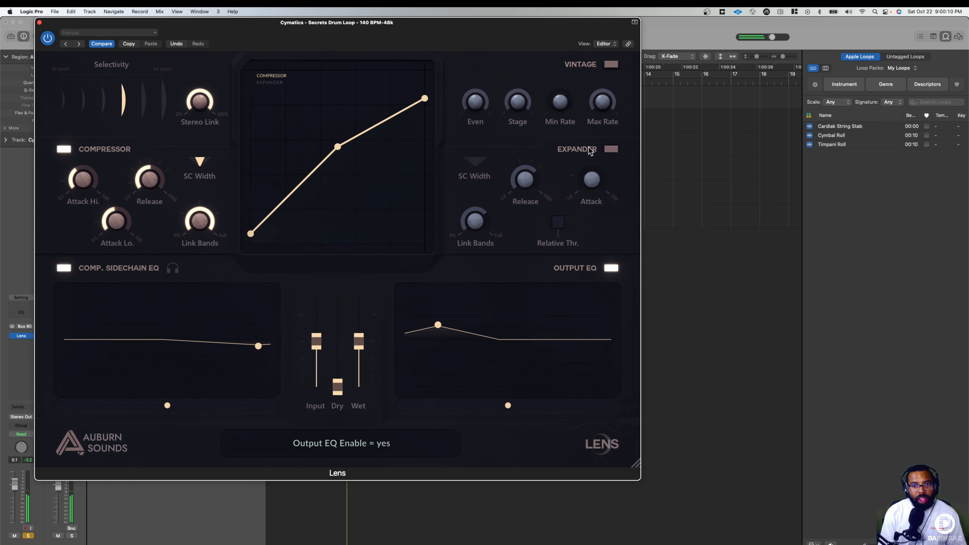
- Enable the expander with Relative Threshold, raise its Attack, and set its Link Bands to 80.31%
{"action": "left_click", "coordinate": [612, 149]}
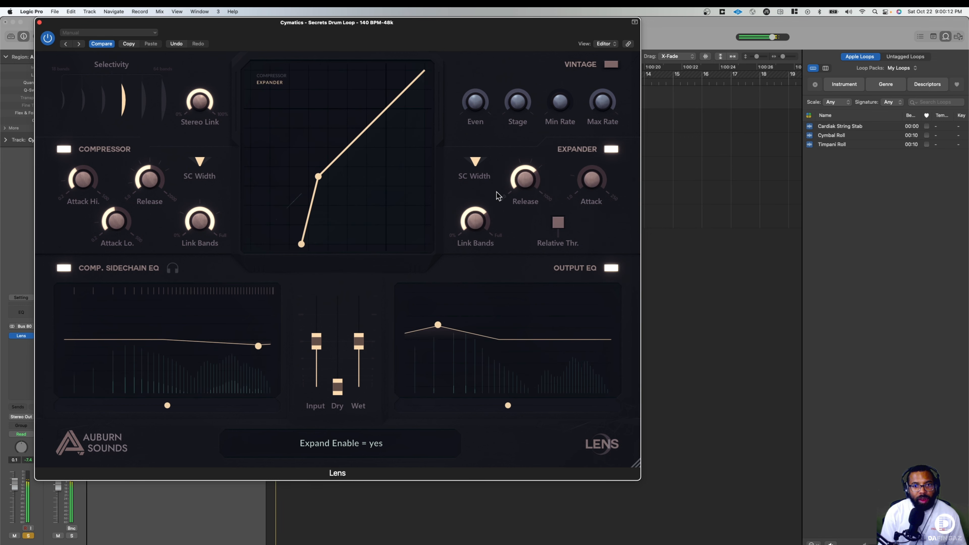
{"action": "left_click", "coordinate": [558, 224]}
{"action": "left_click_drag", "start_coordinate": [591, 180], "coordinate": [602, 142]}
{"action": "left_click_drag", "start_coordinate": [476, 221], "coordinate": [477, 208]}
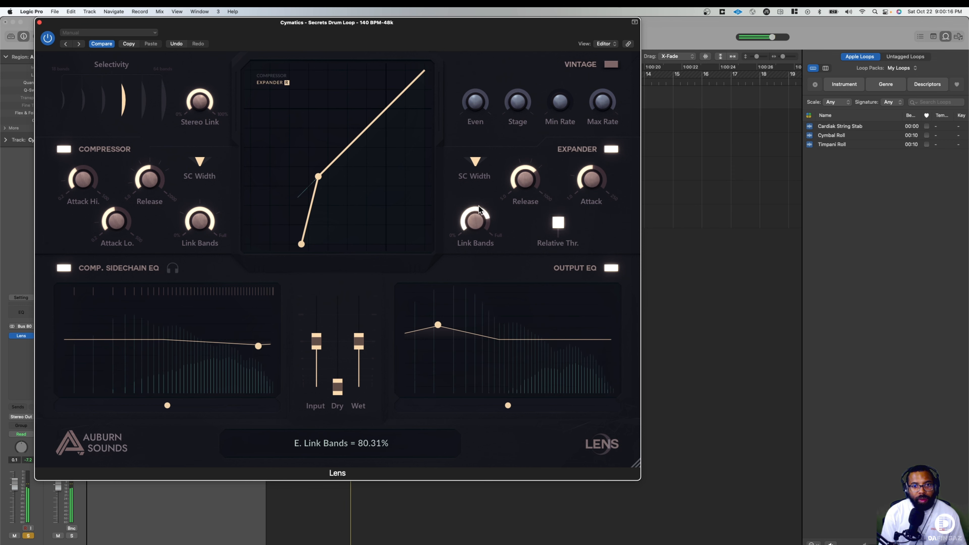
- Test the expander's Release at low and 1000 ms settings, and set it to 170.06 ms
{"action": "left_click_drag", "start_coordinate": [525, 180], "coordinate": [489, 316]}
{"action": "left_click_drag", "start_coordinate": [525, 181], "coordinate": [558, 127]}
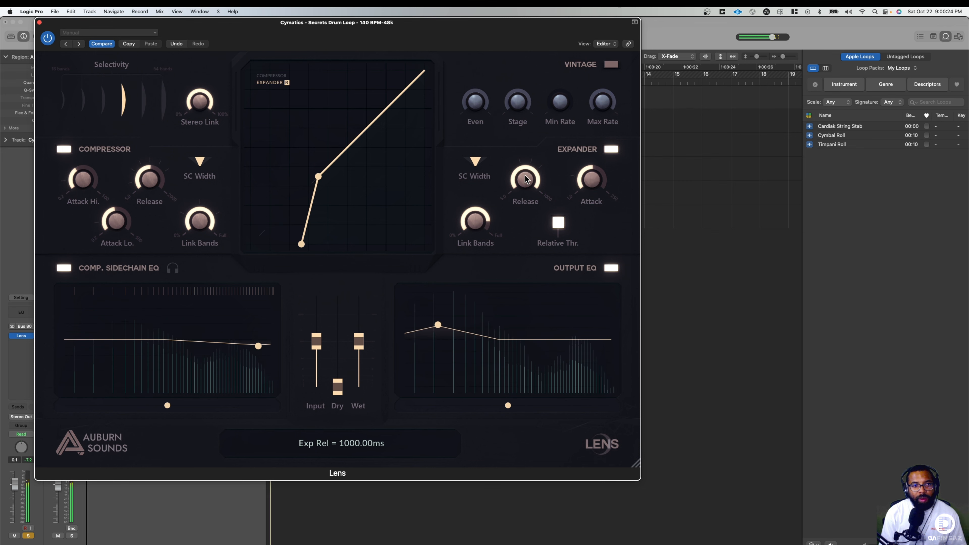
{"action": "left_click_drag", "start_coordinate": [525, 179], "coordinate": [523, 208]}
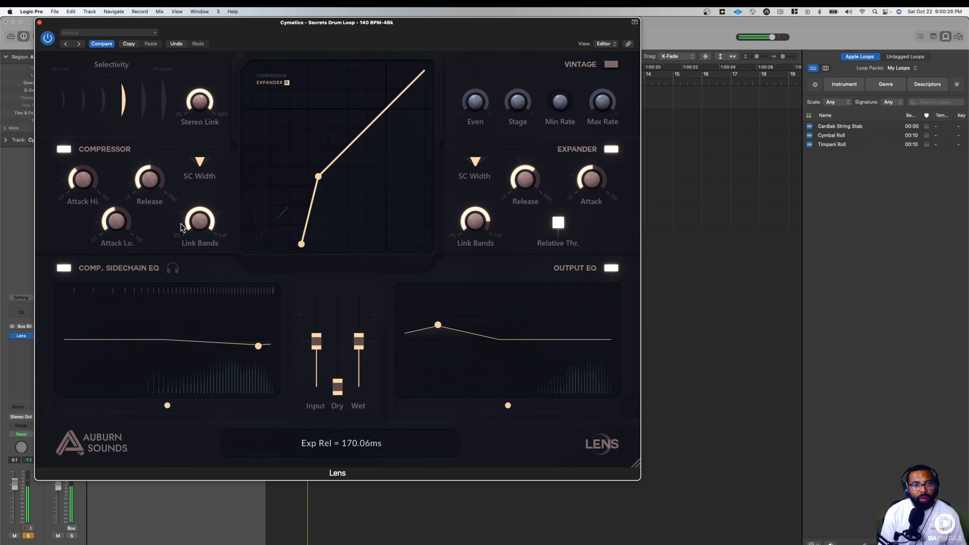
- Compare the compressor and expander curves by switching the graph between them, ending on the expander
{"action": "left_click", "coordinate": [272, 76]}
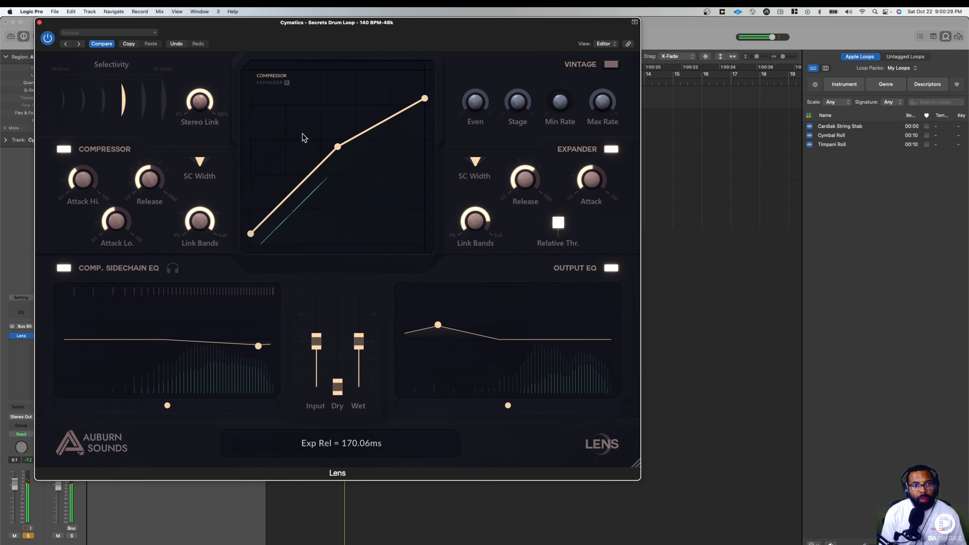
{"action": "left_click", "coordinate": [279, 82]}
{"action": "left_click", "coordinate": [278, 77]}
{"action": "left_click", "coordinate": [278, 82]}
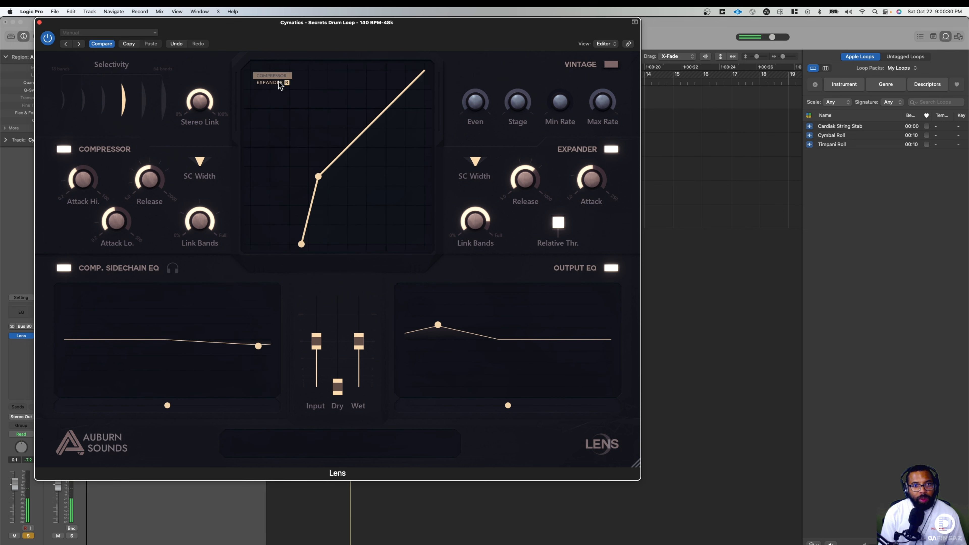
{"action": "left_click", "coordinate": [277, 76]}
{"action": "left_click", "coordinate": [276, 81]}
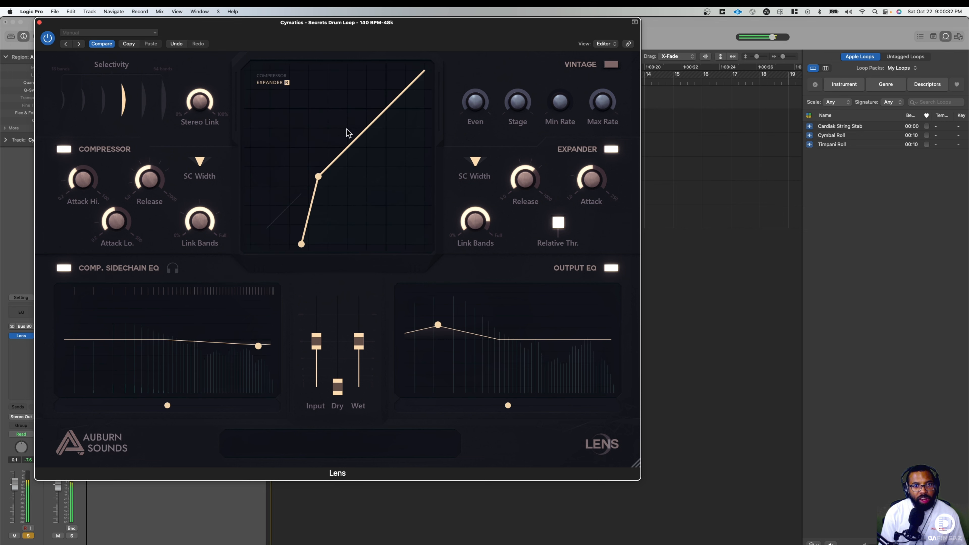
- Try the expander threshold at -43.21 dB, steepen its expansion curve, and set the threshold to -36.43 dB
{"action": "left_click_drag", "start_coordinate": [320, 175], "coordinate": [59, 268]}
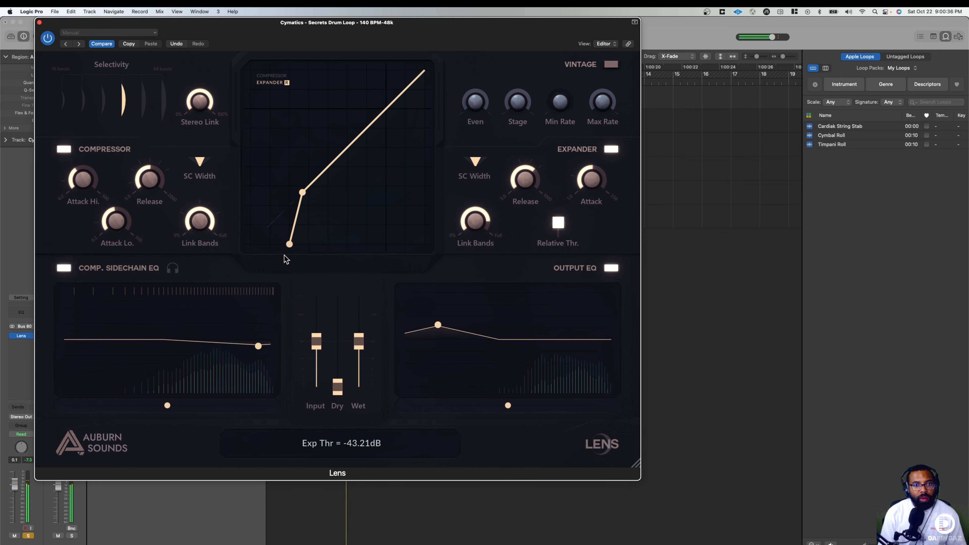
{"action": "left_click_drag", "start_coordinate": [286, 260], "coordinate": [551, 247]}
{"action": "left_click_drag", "start_coordinate": [302, 190], "coordinate": [315, 179]}
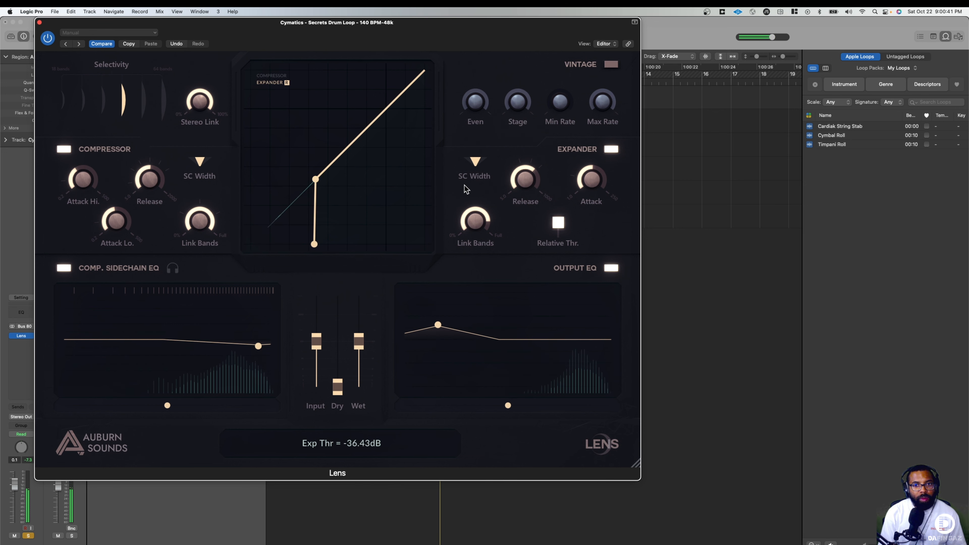
- Set the expander's SC Width to 101% and compare the loop with the plugin bypassed and active
{"action": "left_click", "coordinate": [474, 162]}
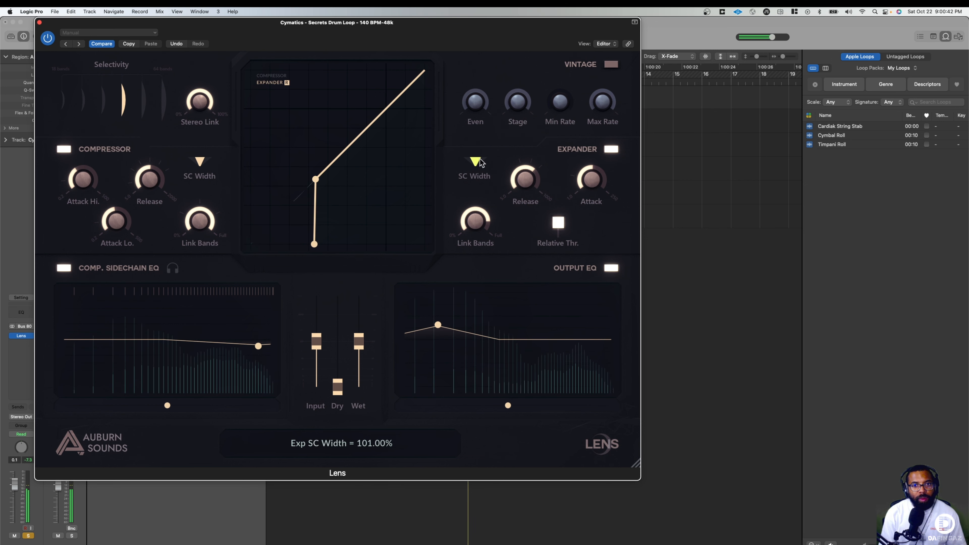
{"action": "left_click", "coordinate": [48, 38]}
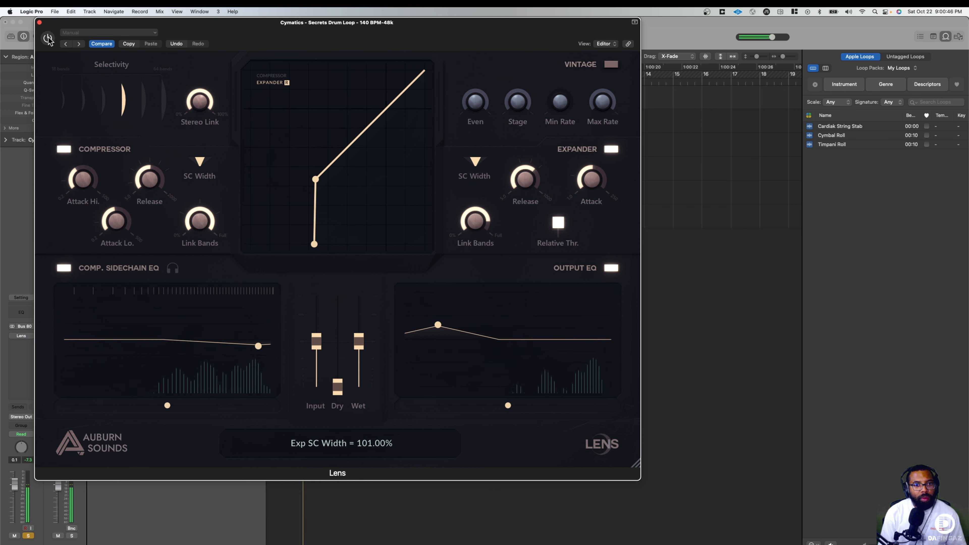
{"action": "left_click", "coordinate": [48, 39]}
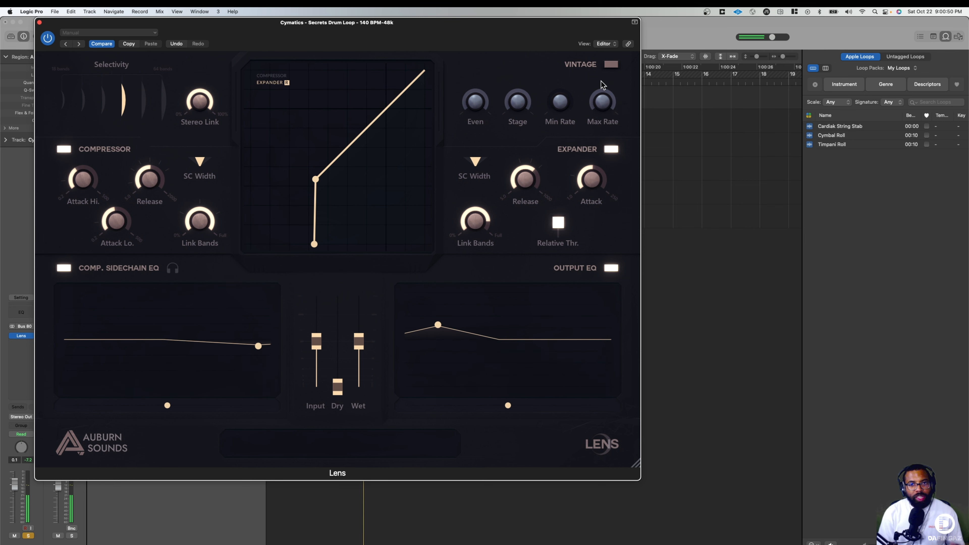
- Enable Vintage mode, test a low Even and Stage at 0, and set Even to 6 with a higher Stage and 26.67 Hz Min Rate
{"action": "left_click", "coordinate": [611, 65]}
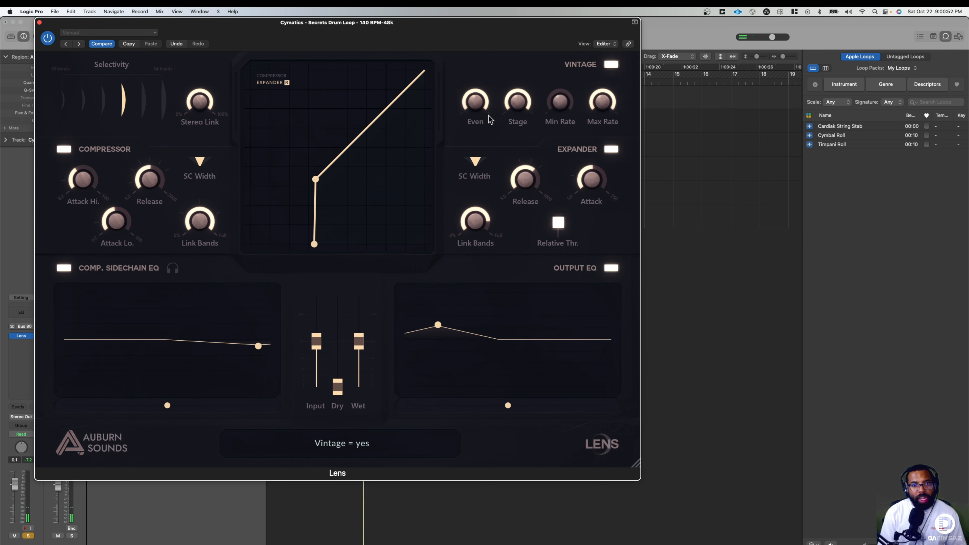
{"action": "left_click_drag", "start_coordinate": [480, 96], "coordinate": [491, 153]}
{"action": "left_click_drag", "start_coordinate": [515, 102], "coordinate": [504, 212]}
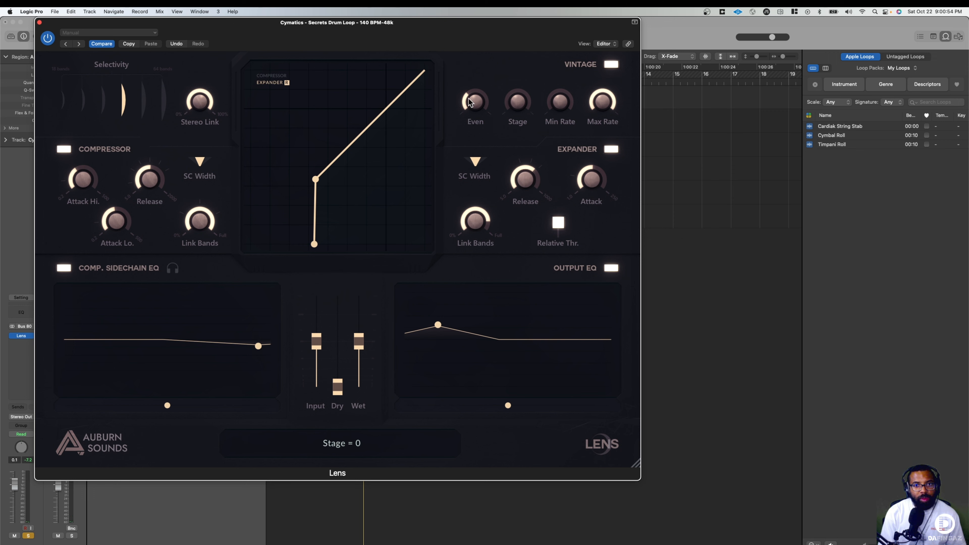
{"action": "left_click_drag", "start_coordinate": [469, 103], "coordinate": [511, 46]}
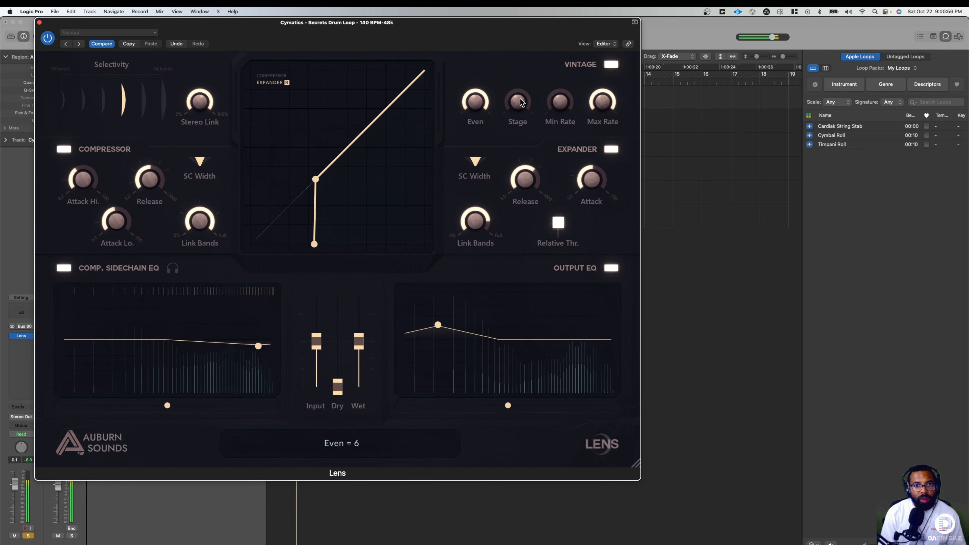
{"action": "left_click_drag", "start_coordinate": [520, 98], "coordinate": [539, 40]}
{"action": "left_click_drag", "start_coordinate": [560, 100], "coordinate": [581, 70]}
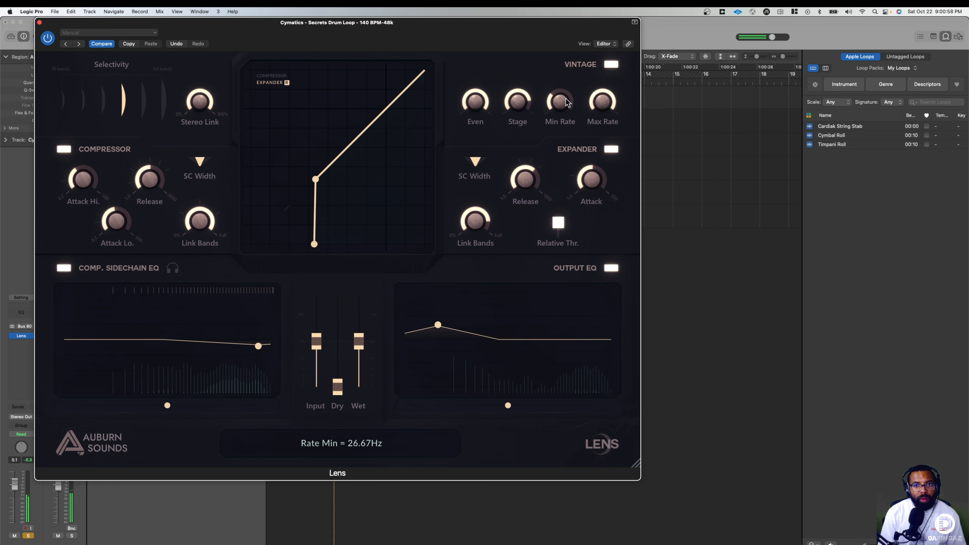
- Try Min Rate at 487.98 Hz in the Vintage section, with Even at 4, Max Rate at 5482.85 Hz and finally Min Rate at 13.75 Hz
{"action": "mouse_move", "coordinate": [564, 103]}
{"action": "left_mouse_down"}
{"action": "mouse_move", "coordinate": [581, 52]}
{"action": "mouse_move", "coordinate": [555, 96]}
{"action": "left_mouse_up"}
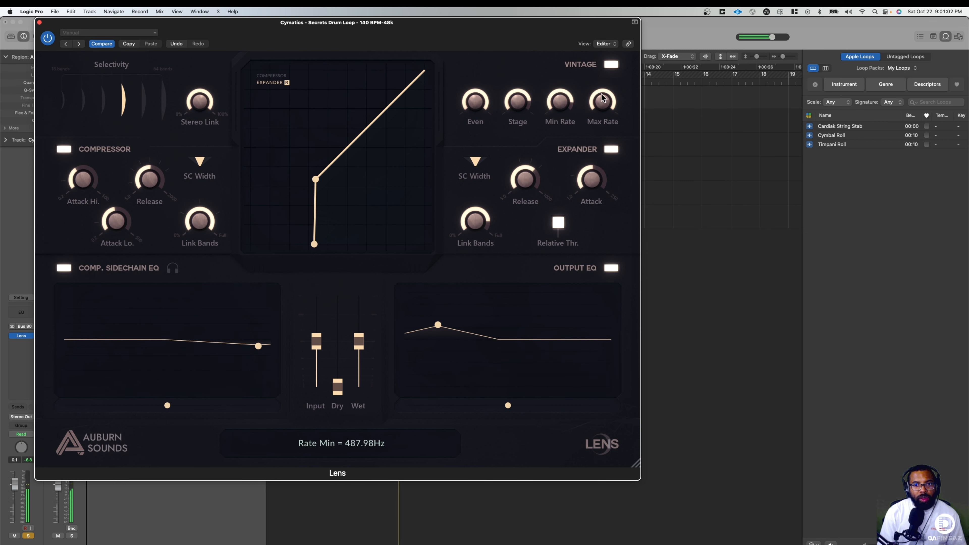
{"action": "left_click_drag", "start_coordinate": [602, 102], "coordinate": [596, 120]}
{"action": "left_click_drag", "start_coordinate": [515, 106], "coordinate": [491, 127]}
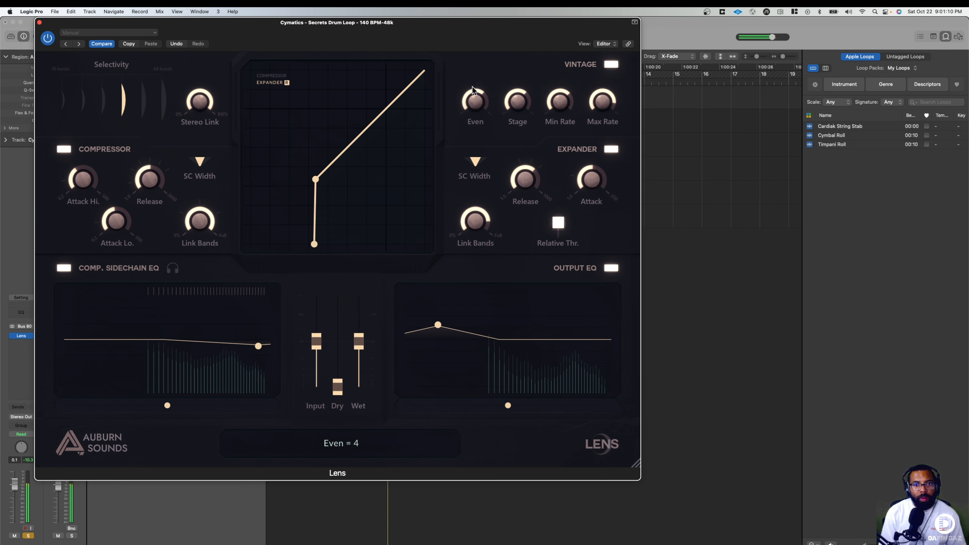
{"action": "left_click_drag", "start_coordinate": [563, 108], "coordinate": [592, 153]}
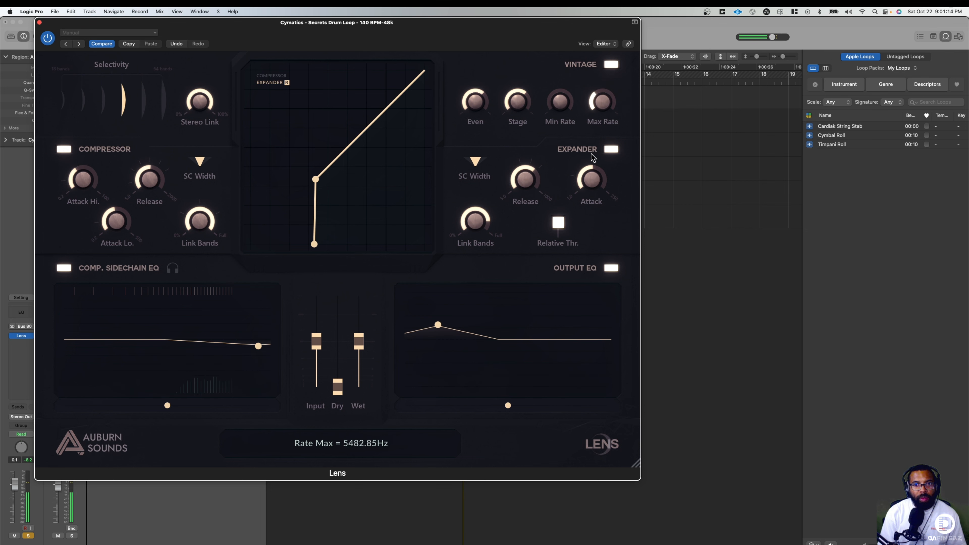
{"action": "mouse_move", "coordinate": [561, 101]}
{"action": "left_mouse_down"}
{"action": "mouse_move", "coordinate": [601, 95]}
{"action": "mouse_move", "coordinate": [561, 97]}
{"action": "left_mouse_up"}
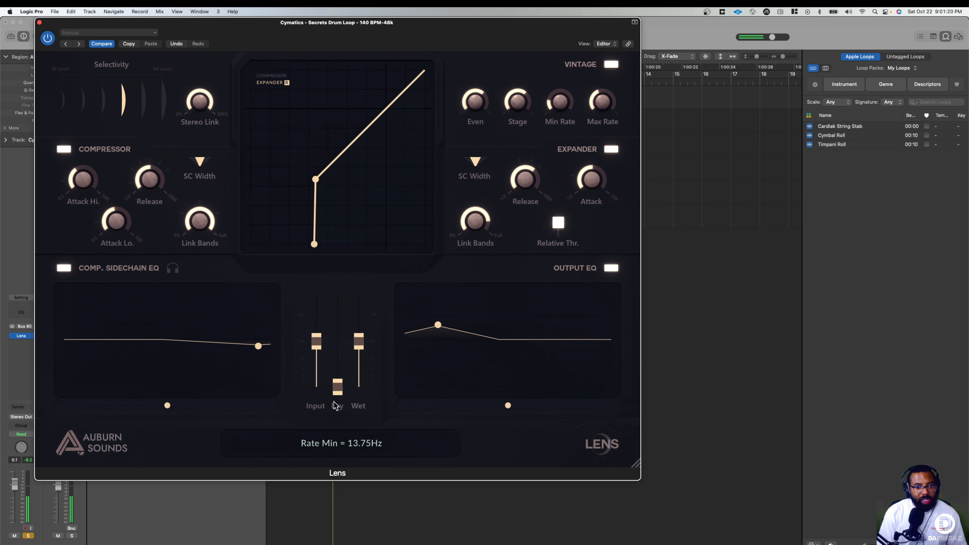
- Blend the unprocessed drum loop back in by setting Dry Gain to -1.9 dB and play the loop
{"action": "left_click_drag", "start_coordinate": [340, 390], "coordinate": [351, 335]}
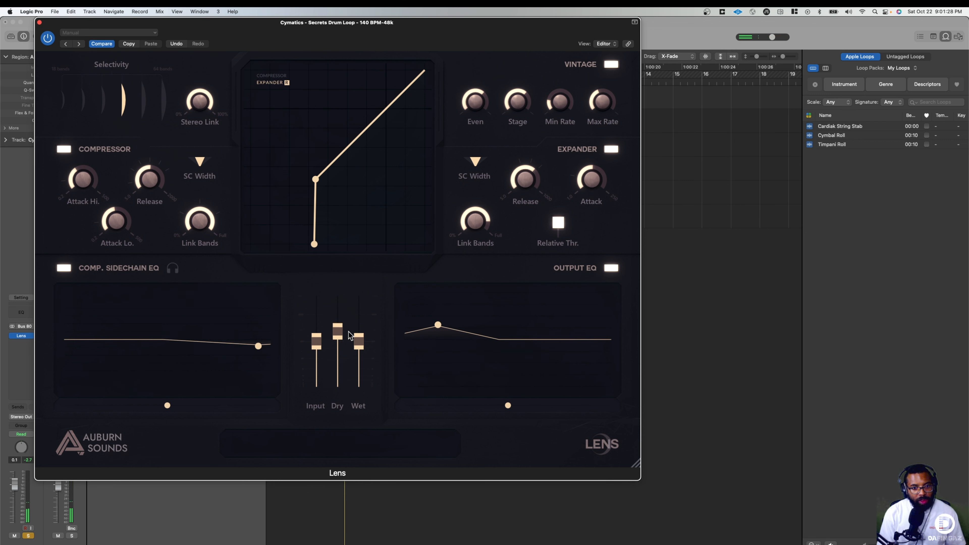
{"action": "mouse_move", "coordinate": [339, 335]}
{"action": "left_mouse_down"}
{"action": "mouse_move", "coordinate": [335, 288]}
{"action": "mouse_move", "coordinate": [337, 370]}
{"action": "mouse_move", "coordinate": [340, 343]}
{"action": "left_mouse_up"}
{"action": "key", "text": "space"}
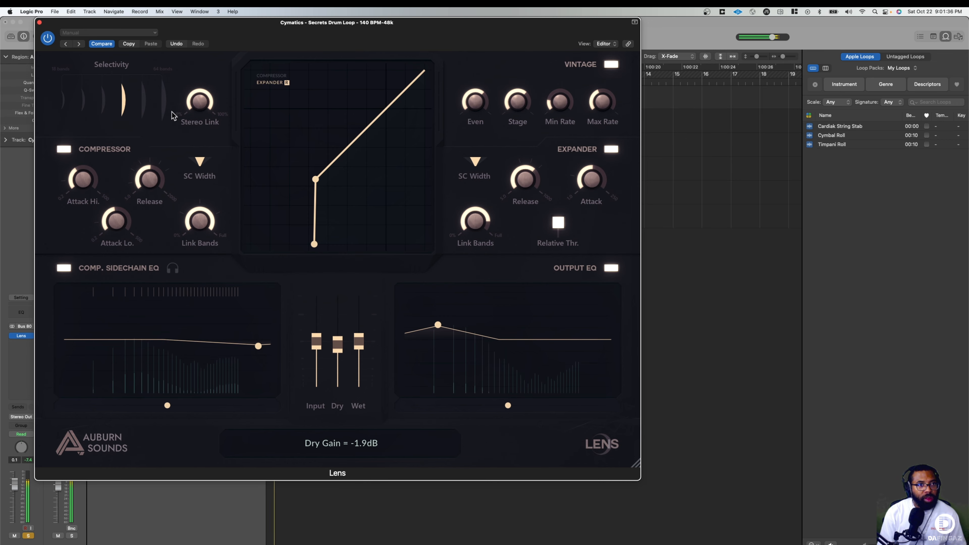
- Close the drum loop's Lens window, solo the Braumah Apeshyt 808 track instead of the drums, and play its region
{"action": "left_click_drag", "start_coordinate": [287, 31], "coordinate": [466, 67]}
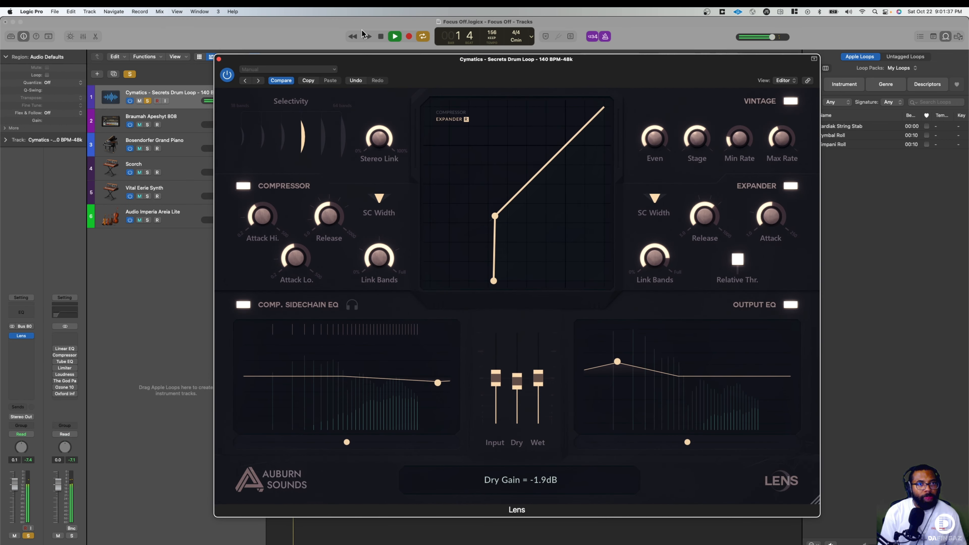
{"action": "left_click", "coordinate": [219, 58]}
{"action": "left_click", "coordinate": [147, 125]}
{"action": "left_click", "coordinate": [148, 101]}
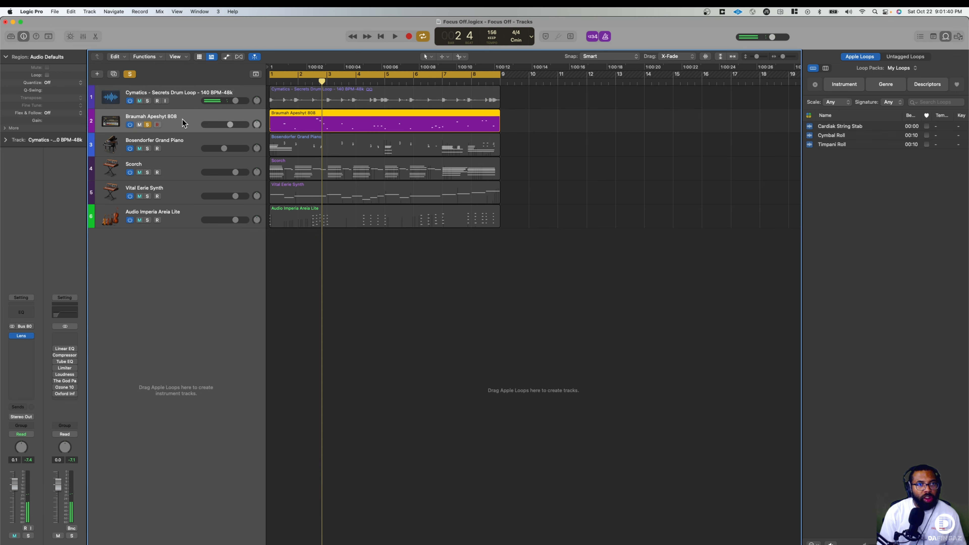
{"action": "left_click", "coordinate": [299, 123]}
{"action": "key", "text": "space"}
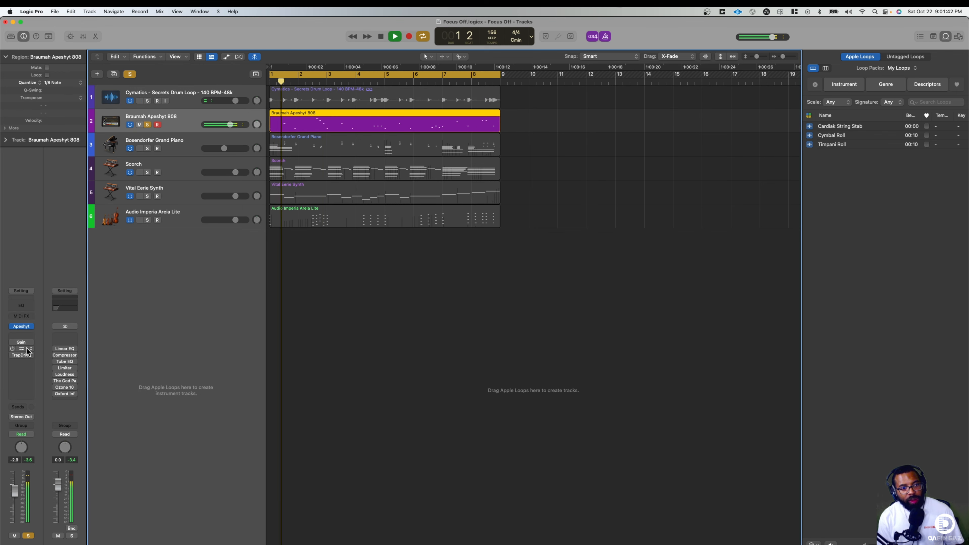
- Insert a stereo Lens on the 808 track after TrapDrive, and enlarge and reposition its window
{"action": "left_click", "coordinate": [21, 361]}
{"action": "mouse_move", "coordinate": [37, 381]}
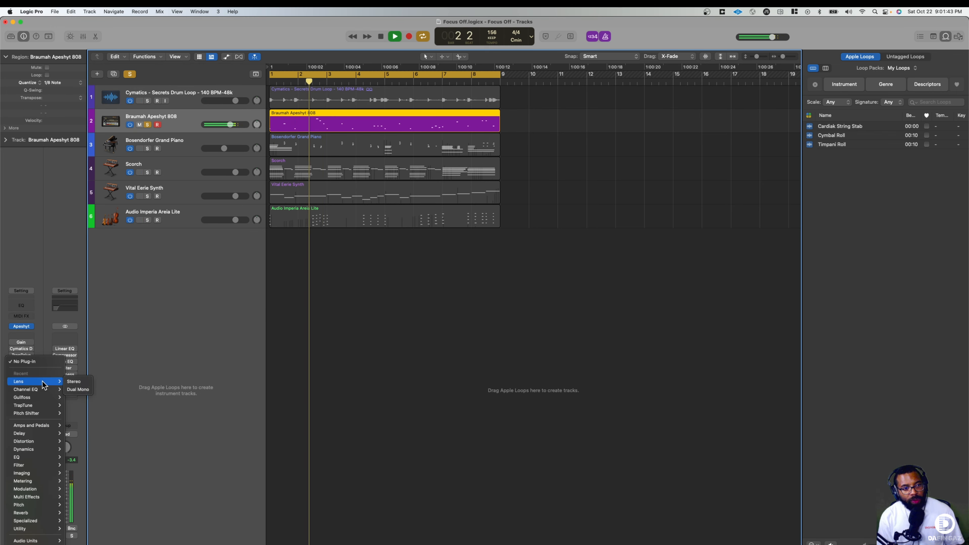
{"action": "left_click", "coordinate": [76, 381]}
{"action": "left_click_drag", "start_coordinate": [493, 117], "coordinate": [446, 100]}
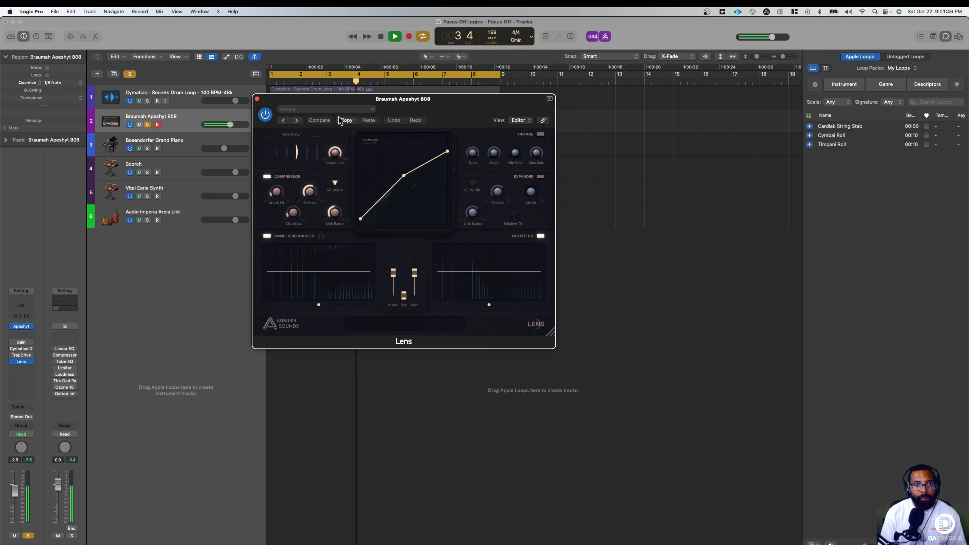
{"action": "left_click_drag", "start_coordinate": [553, 331], "coordinate": [481, 355]}
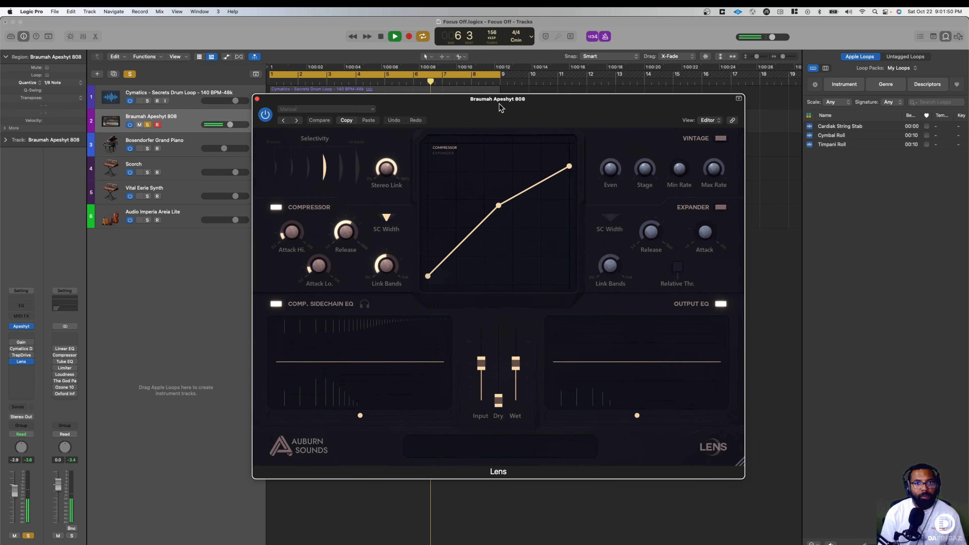
{"action": "left_click_drag", "start_coordinate": [496, 102], "coordinate": [256, 38]}
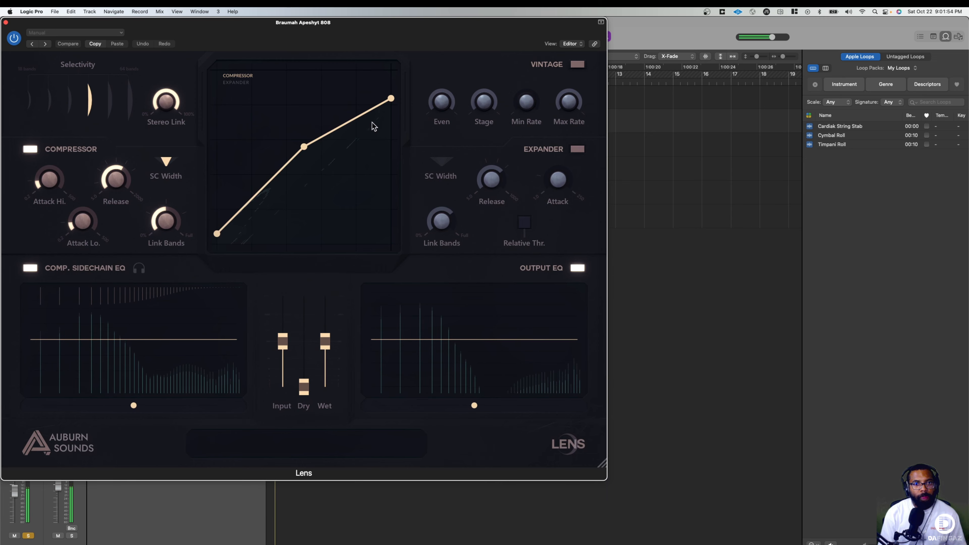
{"action": "left_click_drag", "start_coordinate": [283, 42], "coordinate": [362, 50]}
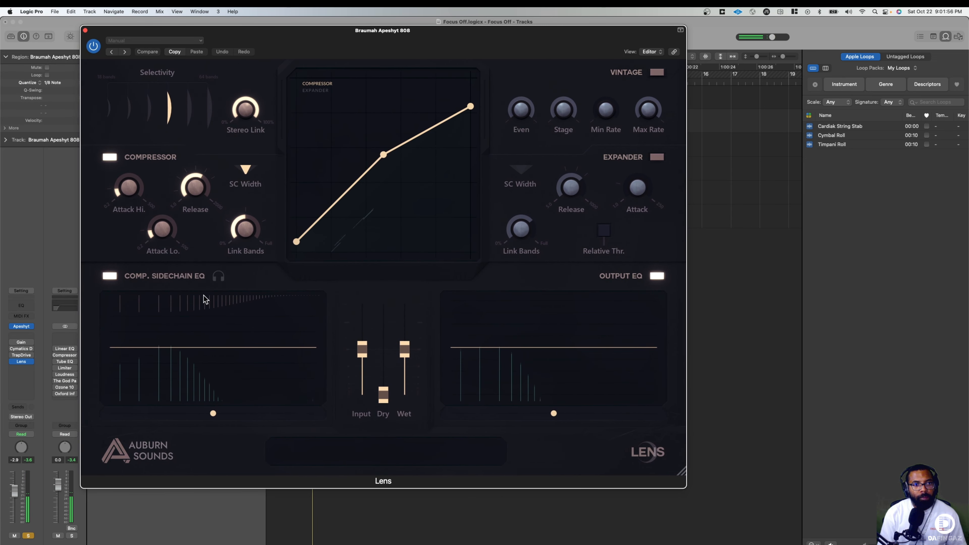
- Disable the compressor sidechain EQ and shape the output EQ with a -16.6 dB cut at 3520.60 Hz and an 8.7 dB boost at 74.4 Hz
{"action": "left_click", "coordinate": [113, 278]}
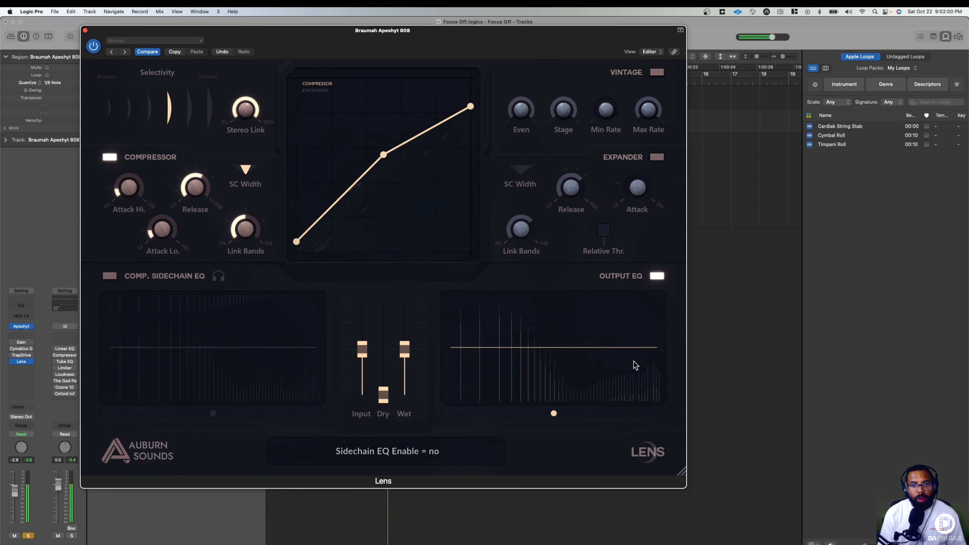
{"action": "left_click_drag", "start_coordinate": [645, 345], "coordinate": [544, 462]}
{"action": "left_click", "coordinate": [676, 306]}
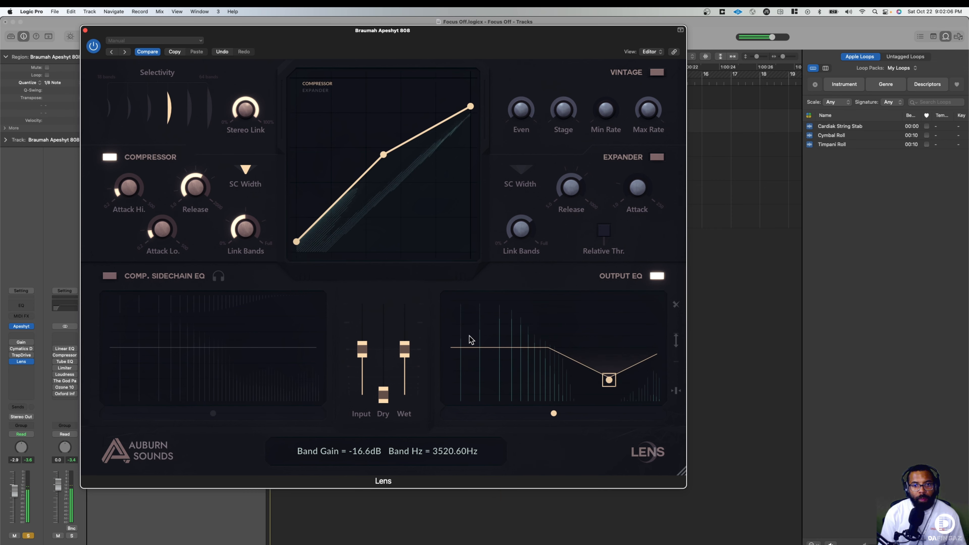
{"action": "left_click_drag", "start_coordinate": [493, 347], "coordinate": [462, 269]}
{"action": "left_click_drag", "start_coordinate": [535, 251], "coordinate": [539, 321]}
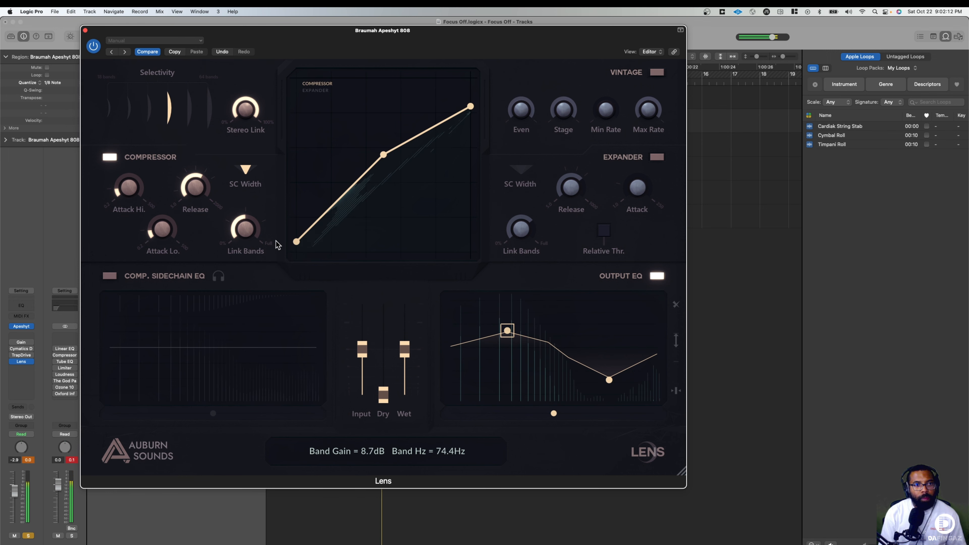
- Slow the compressor's high attack, set Attack Lo. to 9.05 ms, shorten the release, set SC Width to 113% and raise Link Bands
{"action": "left_click_drag", "start_coordinate": [129, 188], "coordinate": [141, 134]}
{"action": "mouse_move", "coordinate": [161, 230]}
{"action": "left_mouse_down"}
{"action": "mouse_move", "coordinate": [179, 184]}
{"action": "mouse_move", "coordinate": [212, 160]}
{"action": "mouse_move", "coordinate": [174, 238]}
{"action": "left_mouse_up"}
{"action": "left_click_drag", "start_coordinate": [195, 191], "coordinate": [171, 198]}
{"action": "left_click", "coordinate": [164, 228]}
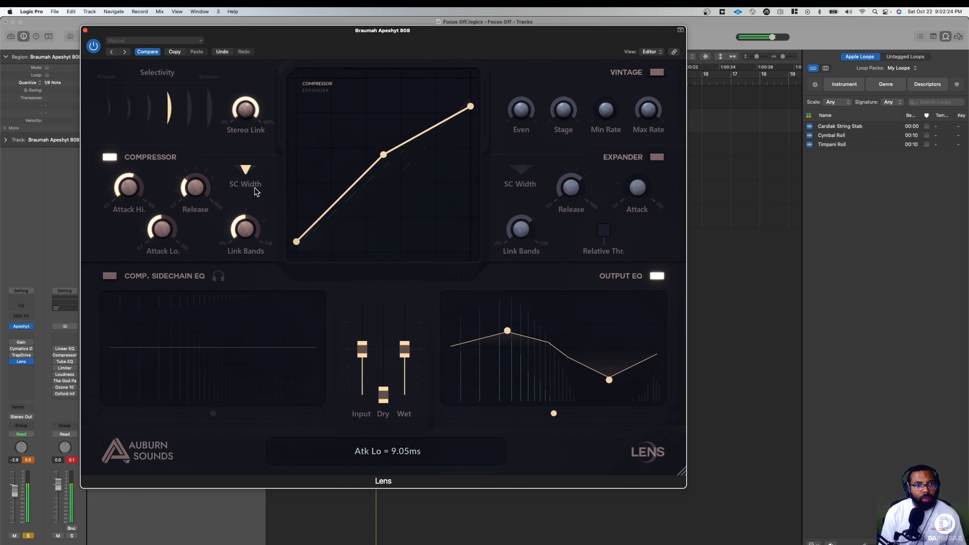
{"action": "left_click_drag", "start_coordinate": [249, 171], "coordinate": [251, 162]}
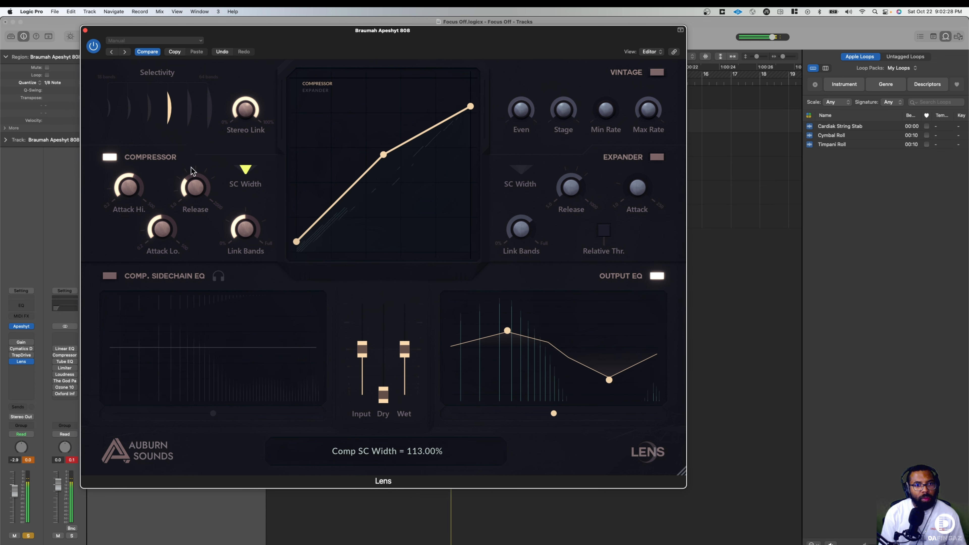
{"action": "left_click_drag", "start_coordinate": [266, 215], "coordinate": [518, 207]}
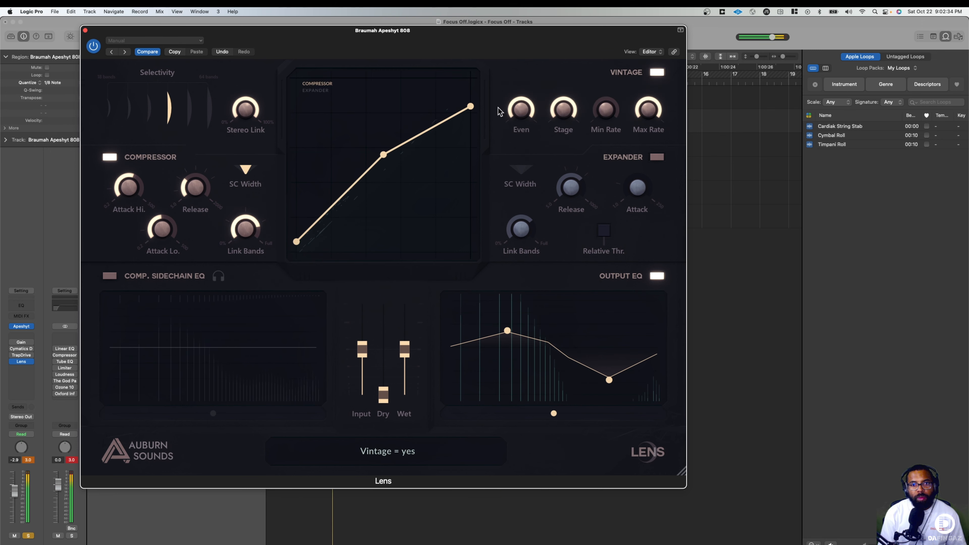
- Lower Even in Vintage mode with a Max Rate of 5108.70 Hz, and enable the expander, testing its relative threshold on and off
{"action": "left_click_drag", "start_coordinate": [606, 111], "coordinate": [646, 199]}
{"action": "left_click", "coordinate": [657, 157]}
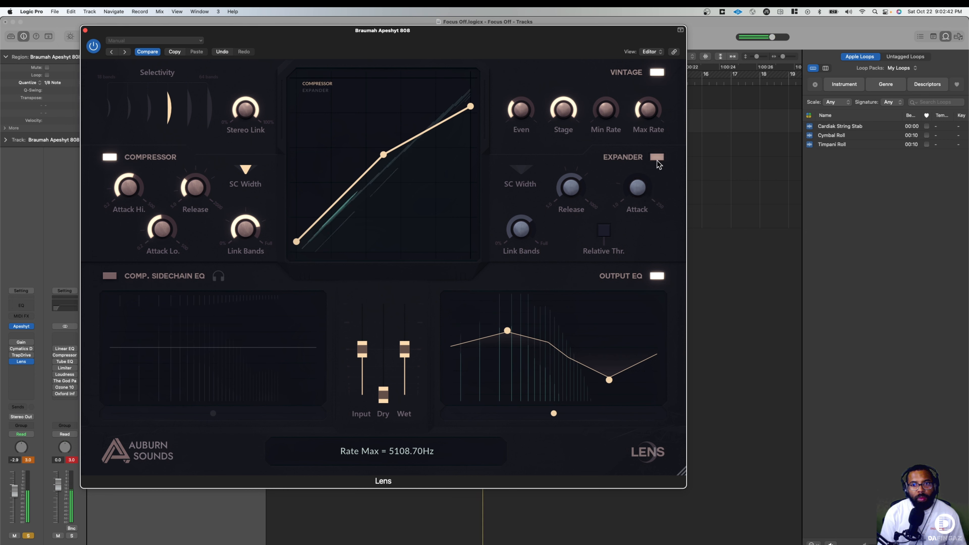
{"action": "left_click", "coordinate": [604, 231]}
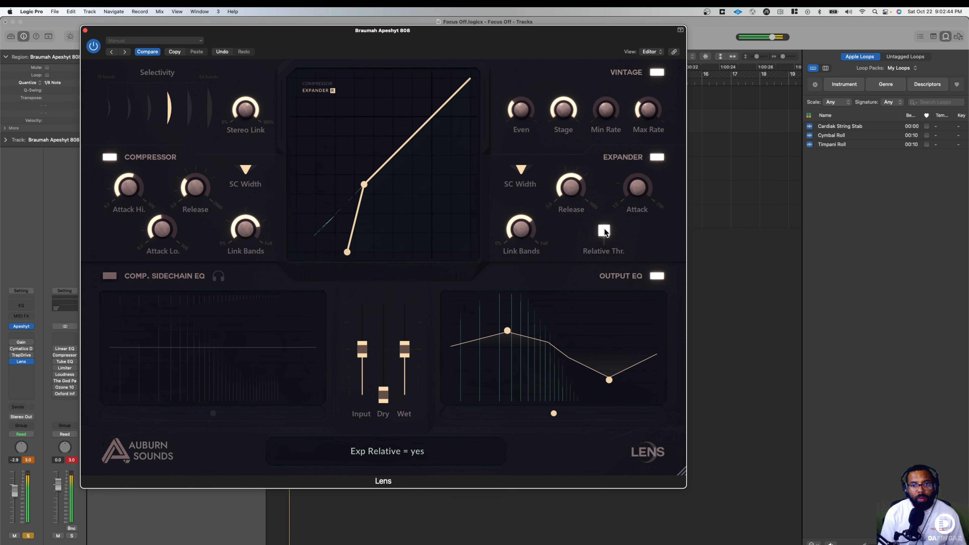
{"action": "left_click", "coordinate": [604, 231]}
- Narrow the expander's SC Width to its minimum, shorten its release and set its attack to 4.56 ms, keeping Relative Thr. off
{"action": "left_click_drag", "start_coordinate": [521, 168], "coordinate": [525, 192]}
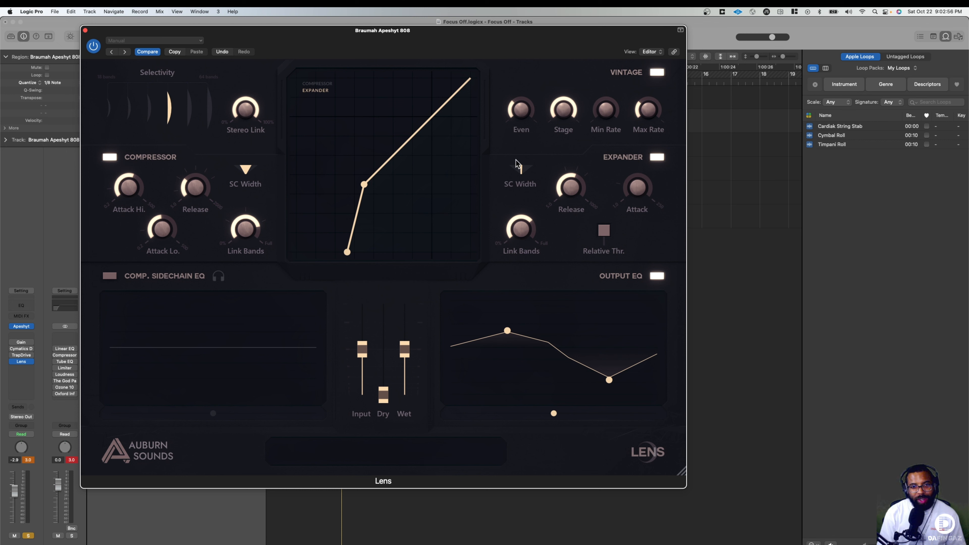
{"action": "left_click_drag", "start_coordinate": [519, 163], "coordinate": [534, 262]}
{"action": "key", "text": "space"}
{"action": "left_click_drag", "start_coordinate": [571, 189], "coordinate": [571, 213]}
{"action": "left_click_drag", "start_coordinate": [637, 188], "coordinate": [614, 225]}
{"action": "left_click", "coordinate": [604, 231]}
{"action": "left_click", "coordinate": [604, 231]}
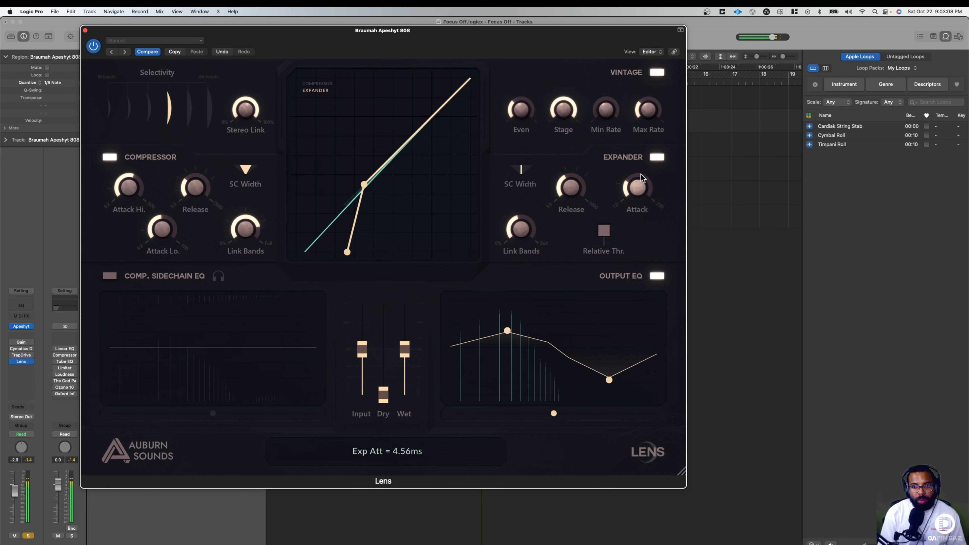
- Compare the 808 with the expander switched off and on, leaving it enabled
{"action": "left_click", "coordinate": [659, 158]}
{"action": "left_click", "coordinate": [662, 159]}
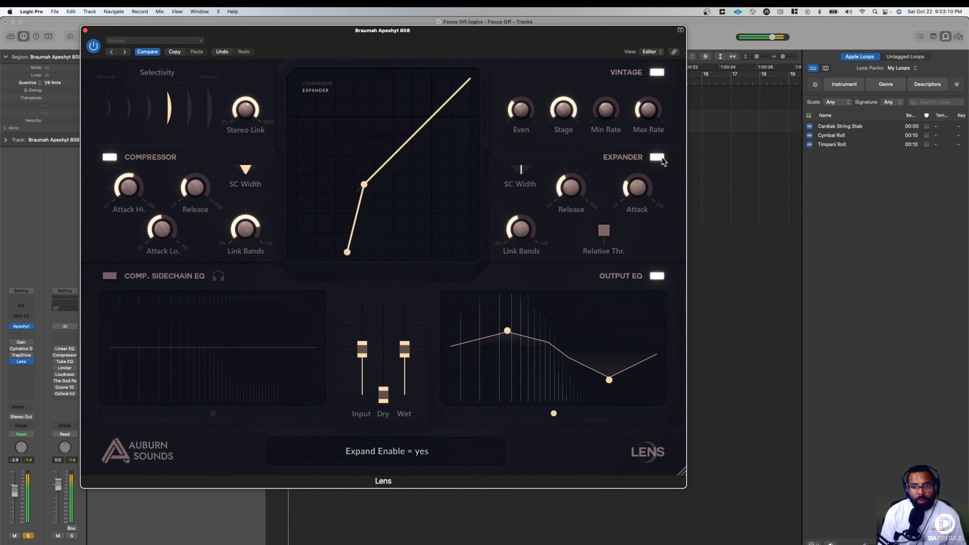
{"action": "left_click", "coordinate": [662, 159]}
{"action": "left_click", "coordinate": [660, 158]}
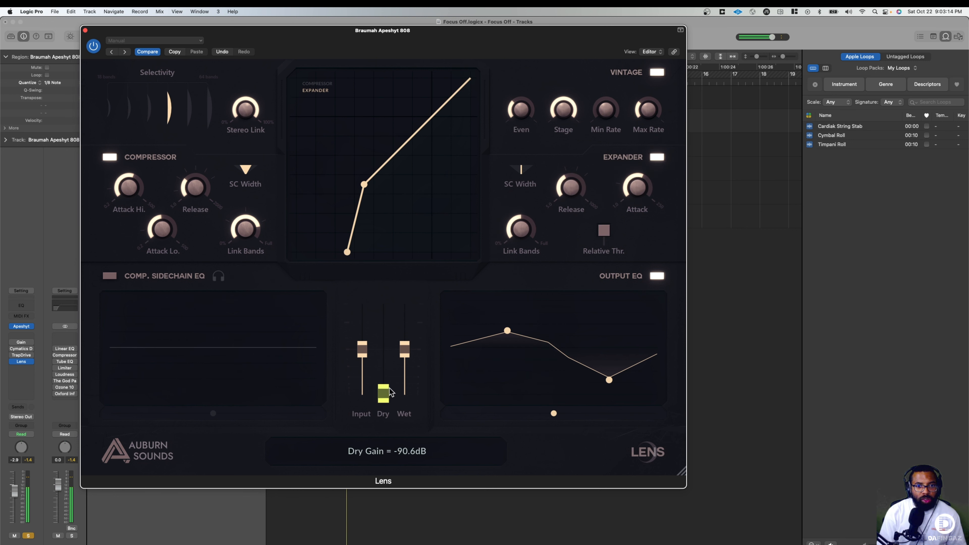
- Try the 808's Dry Gain at 0.6 dB, set it to -6.2 dB, and move the Lens window off the track list
{"action": "left_click_drag", "start_coordinate": [390, 391], "coordinate": [398, 295]}
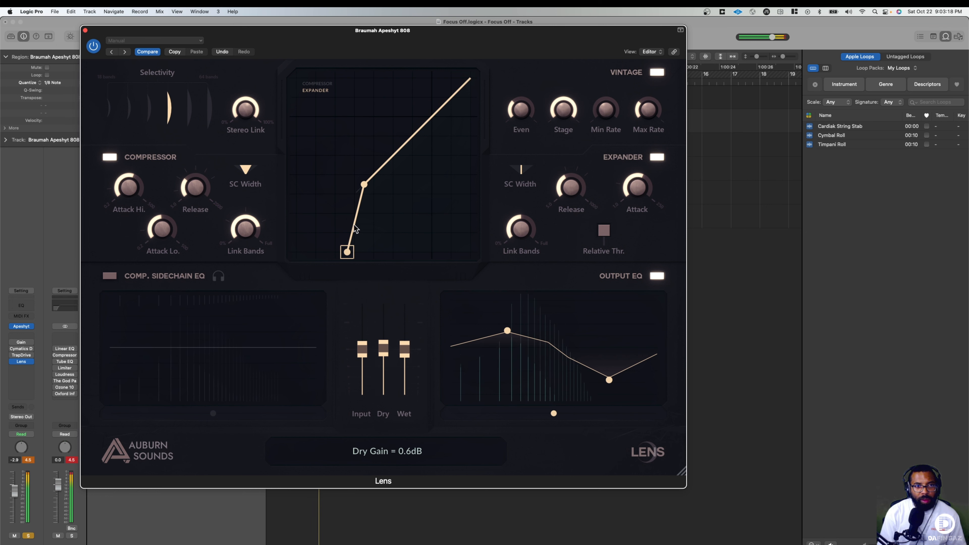
{"action": "left_click_drag", "start_coordinate": [392, 353], "coordinate": [389, 379]}
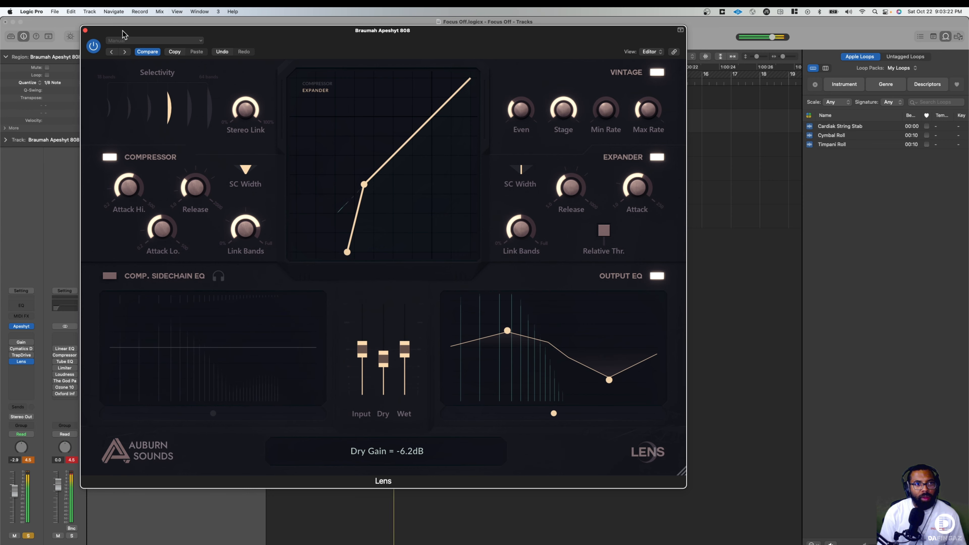
{"action": "left_click_drag", "start_coordinate": [124, 35], "coordinate": [412, 80]}
- Unsolo the drum loop and 808 to play the full mix, and lower the volumes of the other four tracks
{"action": "left_click", "coordinate": [154, 105]}
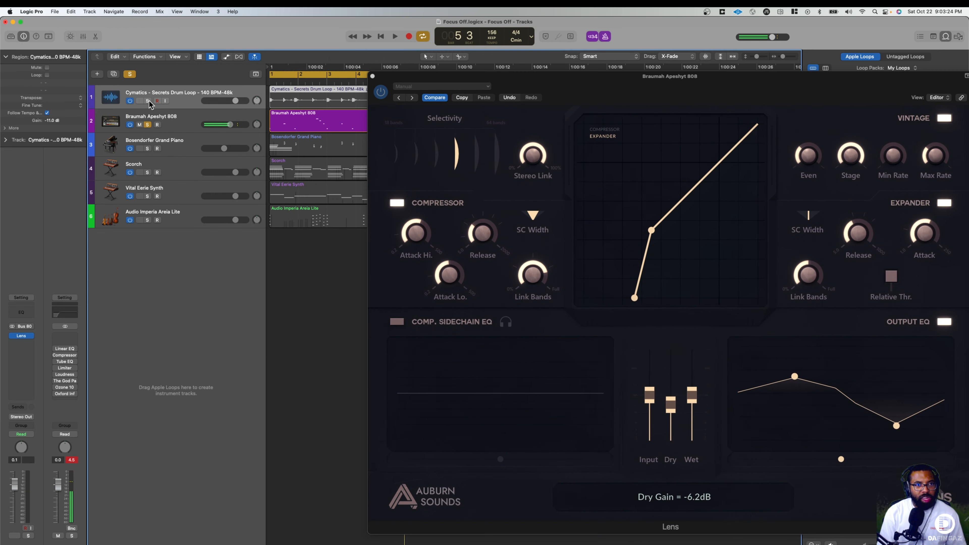
{"action": "left_click", "coordinate": [148, 101]}
{"action": "key", "text": "space"}
{"action": "left_click", "coordinate": [148, 101]}
{"action": "left_click", "coordinate": [148, 125]}
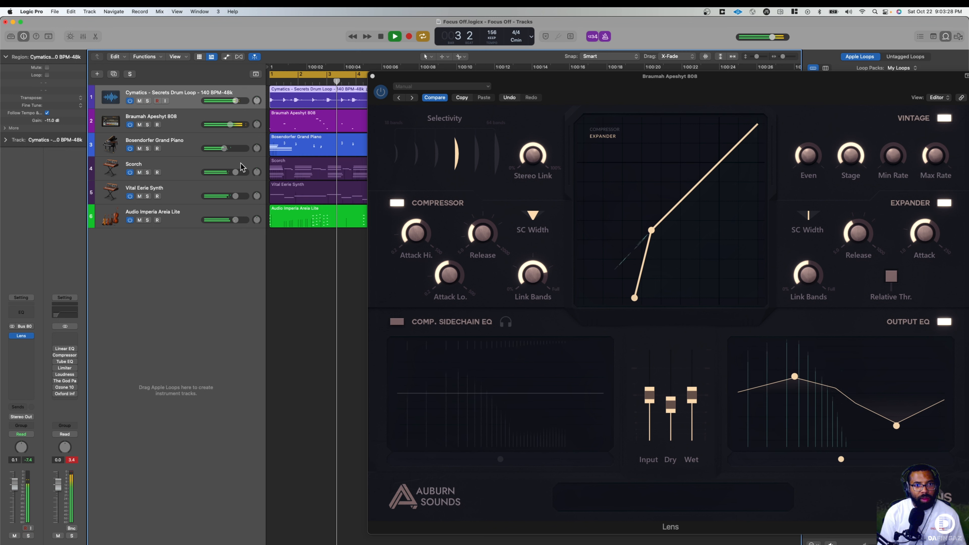
{"action": "left_click_drag", "start_coordinate": [236, 220], "coordinate": [222, 148]}
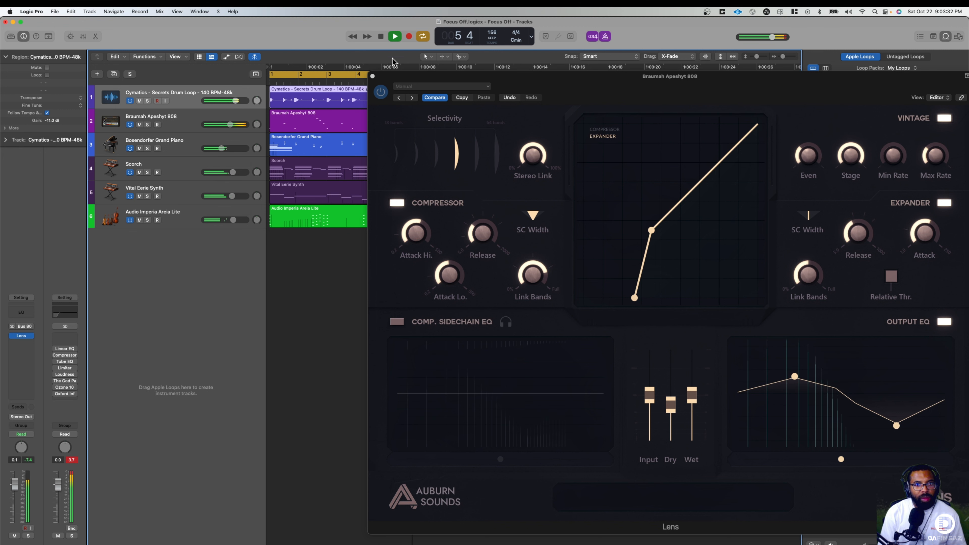
- Close the 808's Lens window, stop playback, and insert a stereo Lens first in the Output 1-2 chain, moving its window aside
{"action": "left_click", "coordinate": [373, 76]}
{"action": "key", "text": "space"}
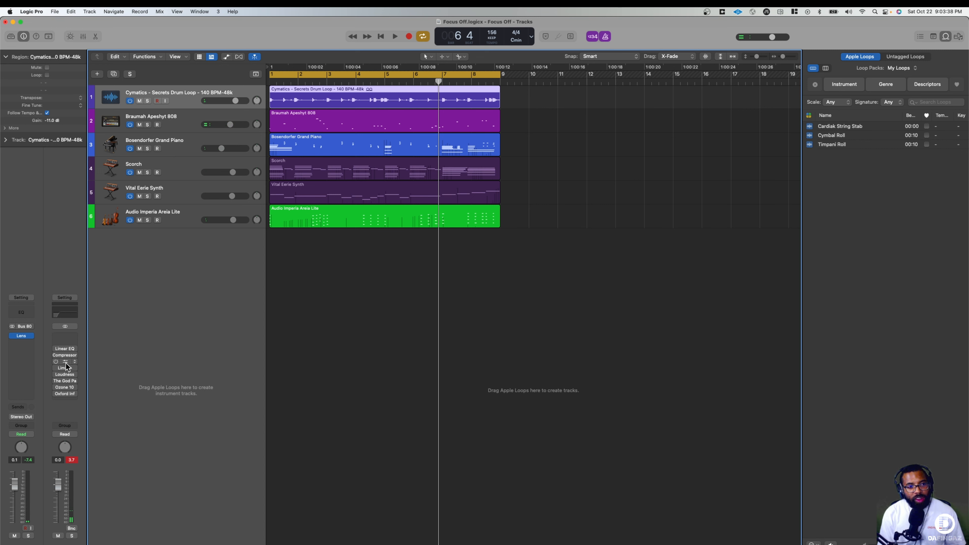
{"action": "left_click", "coordinate": [67, 336]}
{"action": "mouse_move", "coordinate": [82, 356]}
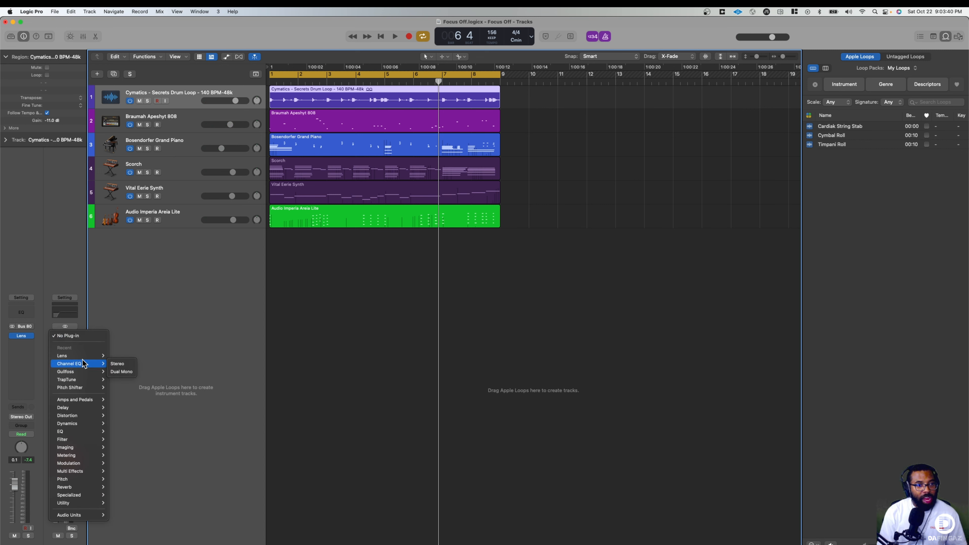
{"action": "left_click", "coordinate": [123, 356]}
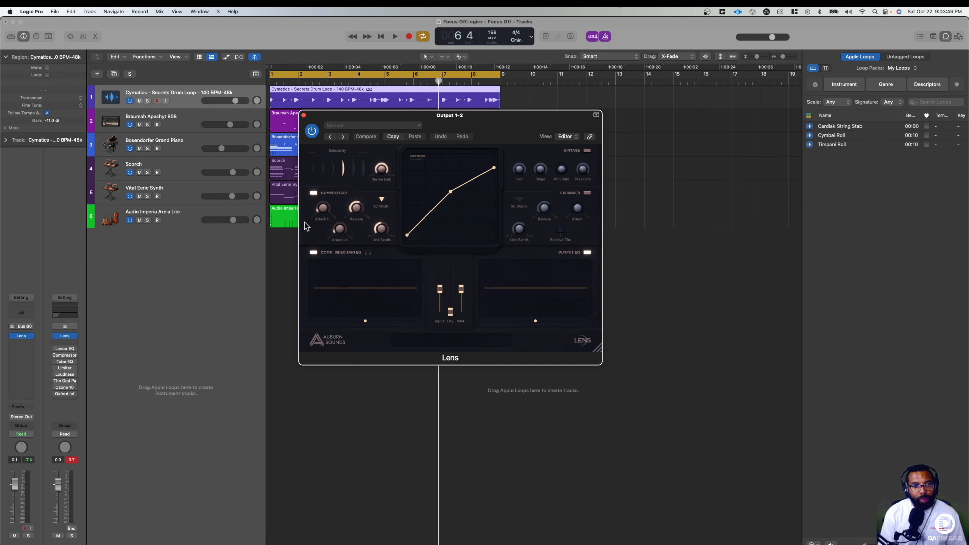
{"action": "left_click_drag", "start_coordinate": [496, 128], "coordinate": [291, 92]}
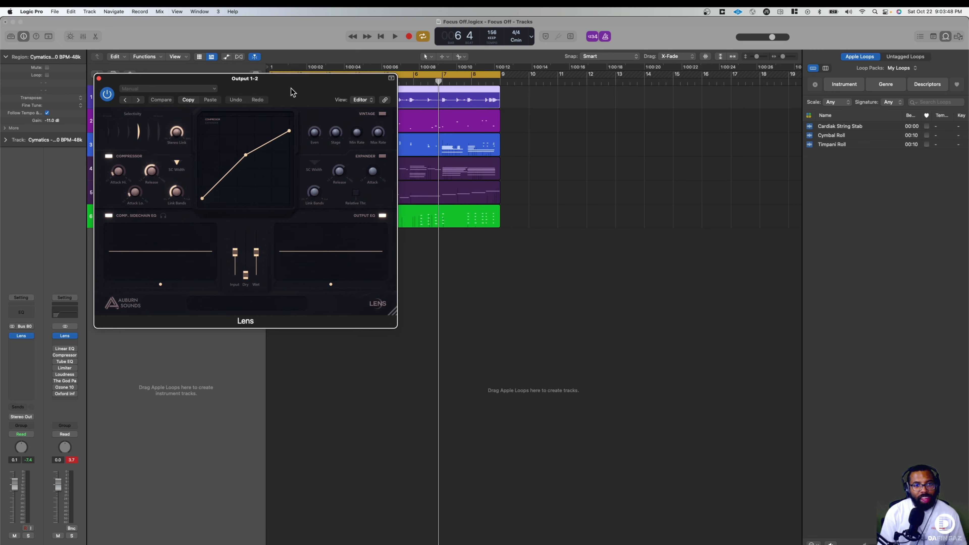
- Enlarge the Output 1-2 Lens window until its interface fills most of the arrangement area, moving it toward the screen corner
{"action": "left_click_drag", "start_coordinate": [501, 382], "coordinate": [654, 450]}
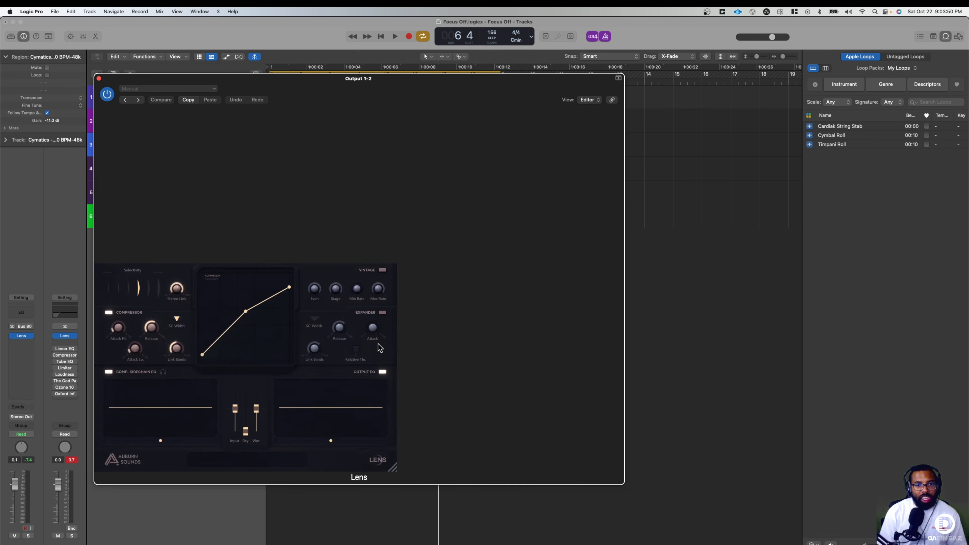
{"action": "left_click_drag", "start_coordinate": [391, 87], "coordinate": [301, 31]}
{"action": "left_click_drag", "start_coordinate": [530, 411], "coordinate": [687, 508]}
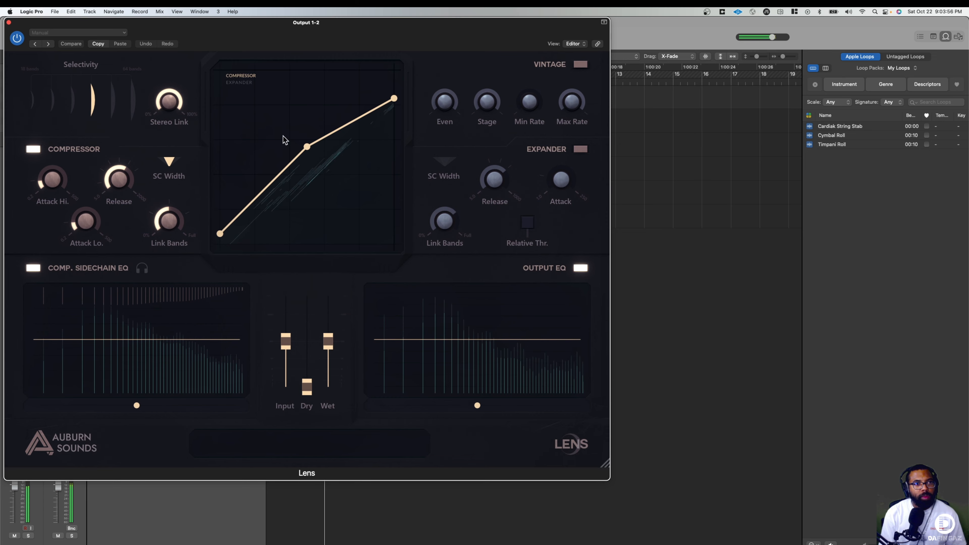
- Examine the list of Lens factory presets for the stereo output, including the Master presets, without loading one
{"action": "left_click", "coordinate": [123, 33]}
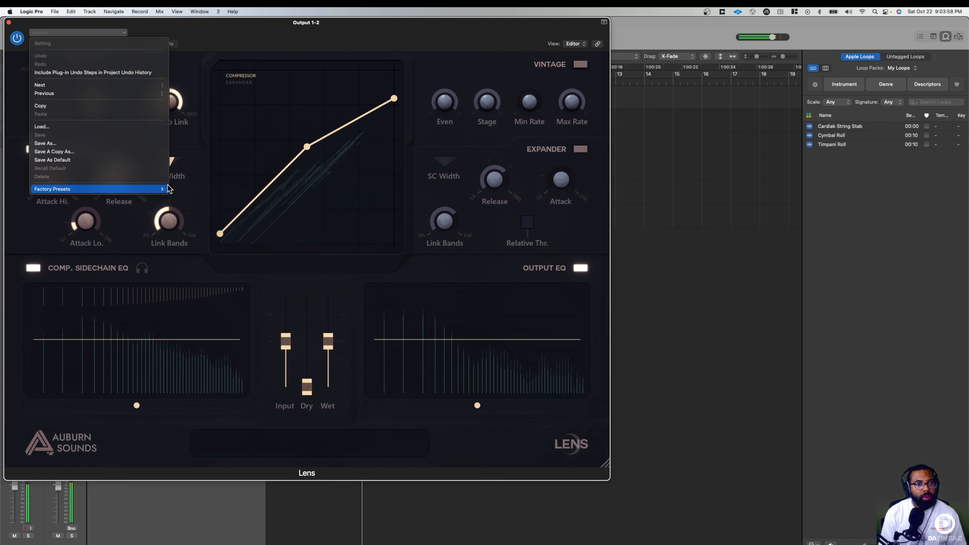
{"action": "left_click", "coordinate": [157, 191]}
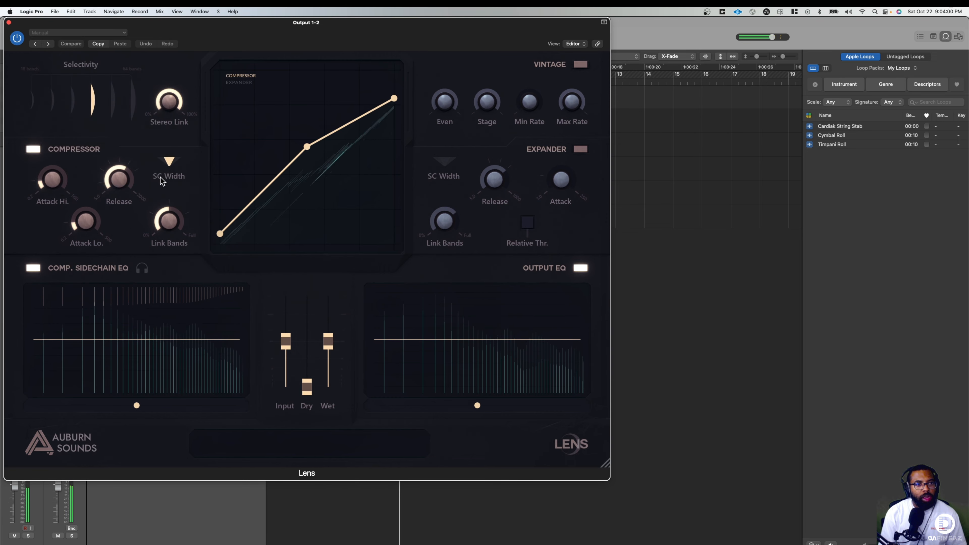
{"action": "left_click_drag", "start_coordinate": [275, 22], "coordinate": [275, 24]}
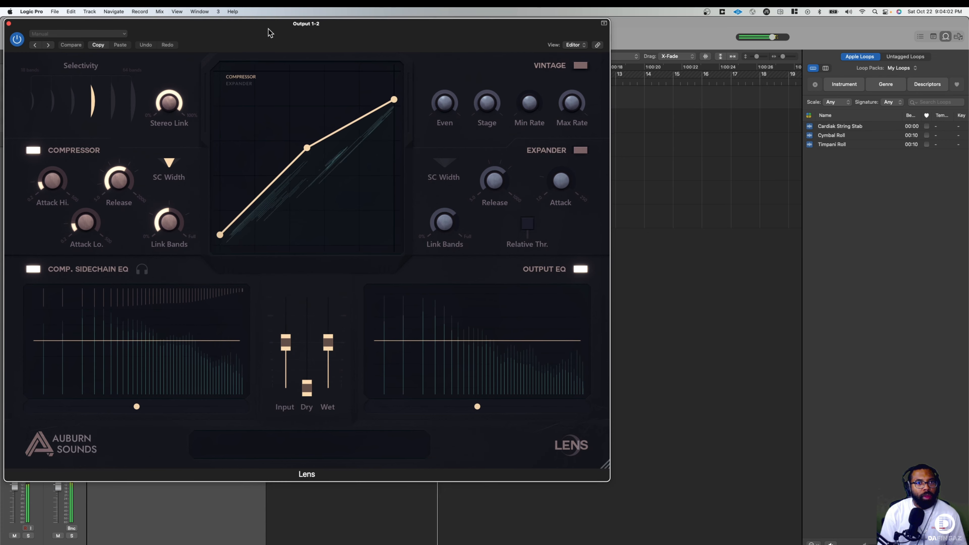
{"action": "left_click", "coordinate": [103, 33]}
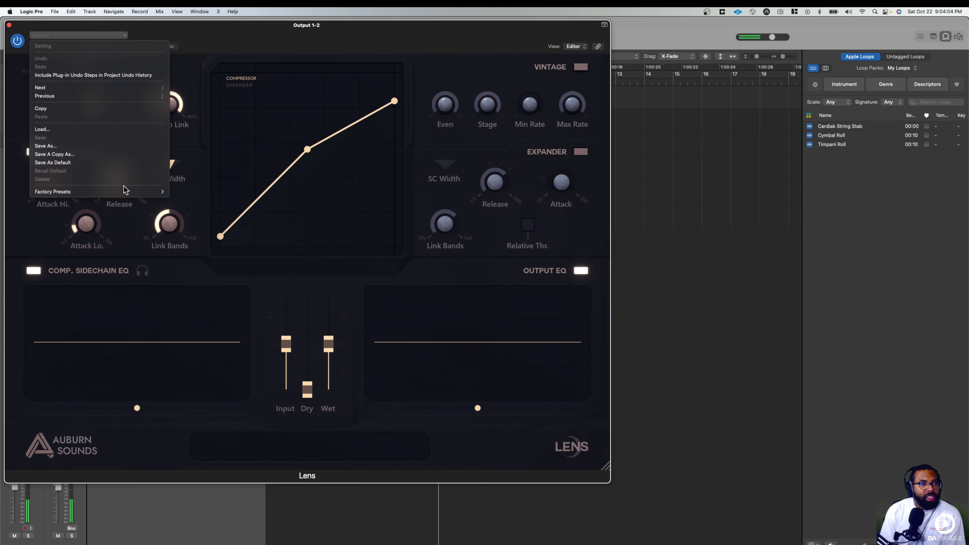
{"action": "mouse_move", "coordinate": [127, 195]}
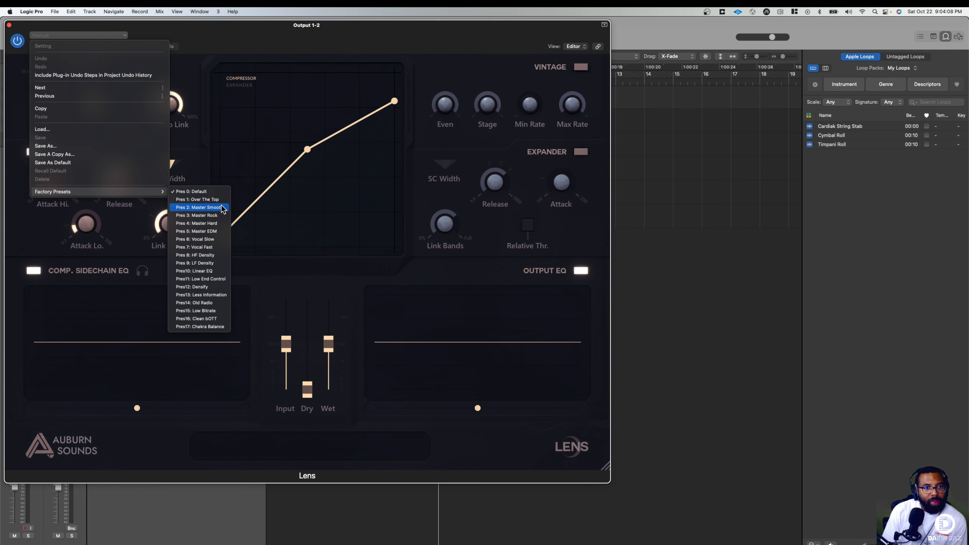
{"action": "left_click", "coordinate": [331, 34]}
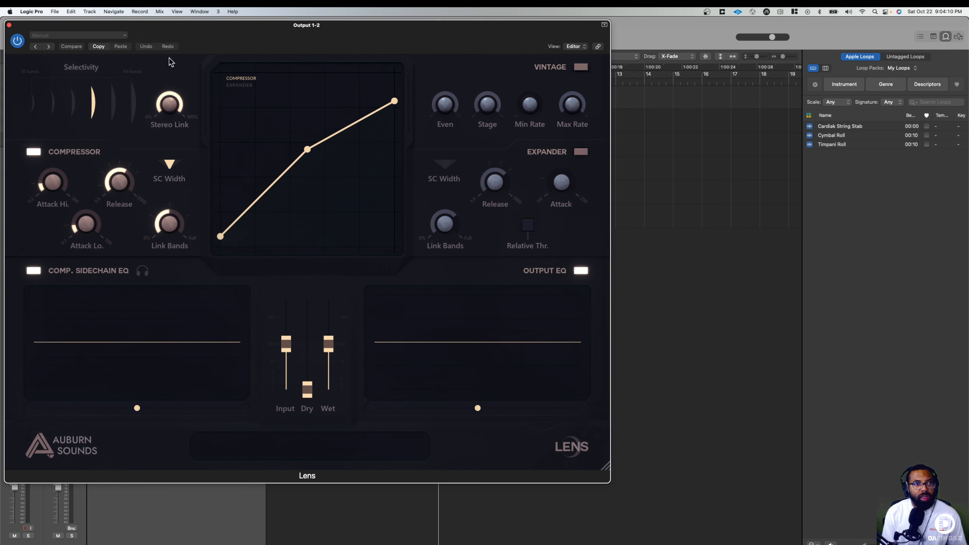
- Start playback of the full mix and load the Master Smooth factory preset in the Output 1-2 Lens
{"action": "key", "text": "space"}
{"action": "left_click", "coordinate": [95, 36]}
{"action": "mouse_move", "coordinate": [145, 191]}
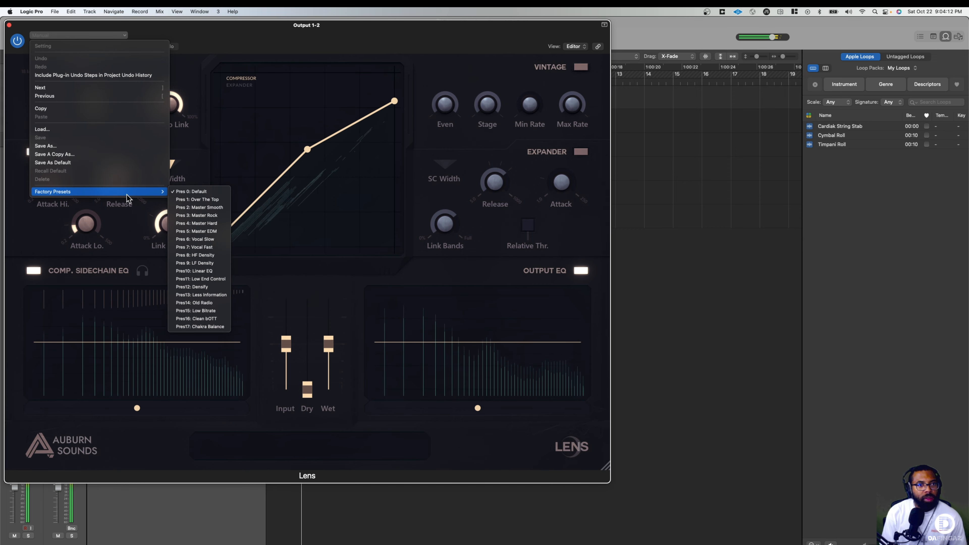
{"action": "left_click", "coordinate": [206, 211]}
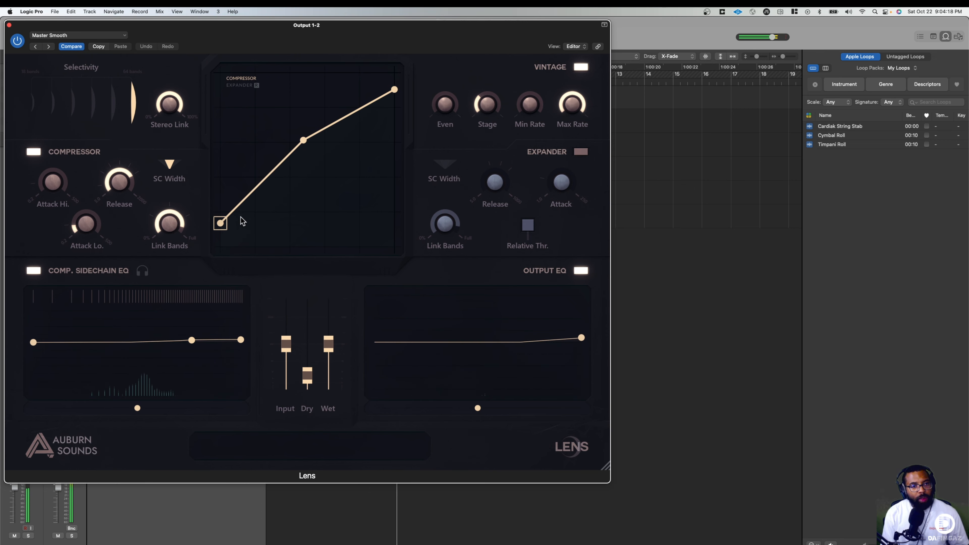
- Audition the Master Rock, Master Hard and Master EDM presets on the mix, continue to Vocal Slow, and reload Master EDM
{"action": "left_click", "coordinate": [49, 46]}
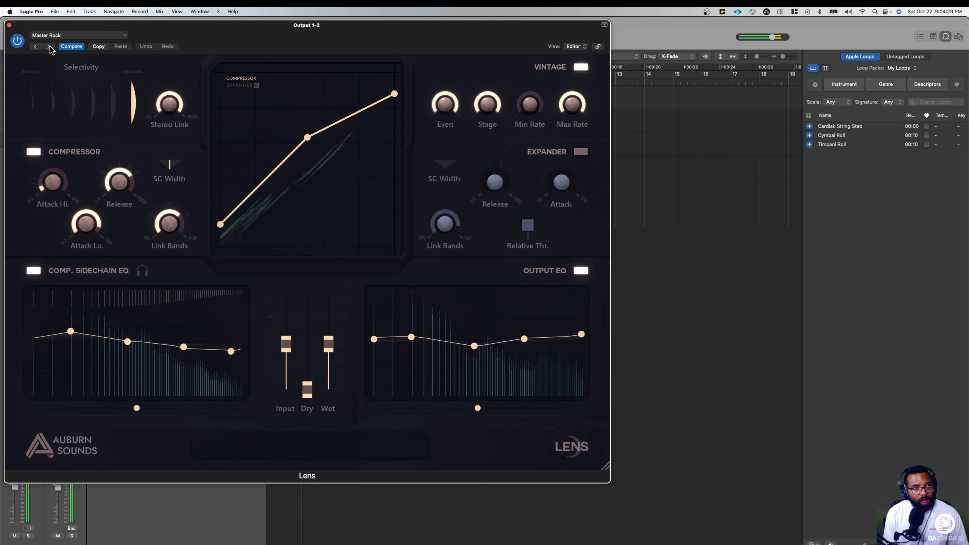
{"action": "left_click", "coordinate": [50, 47]}
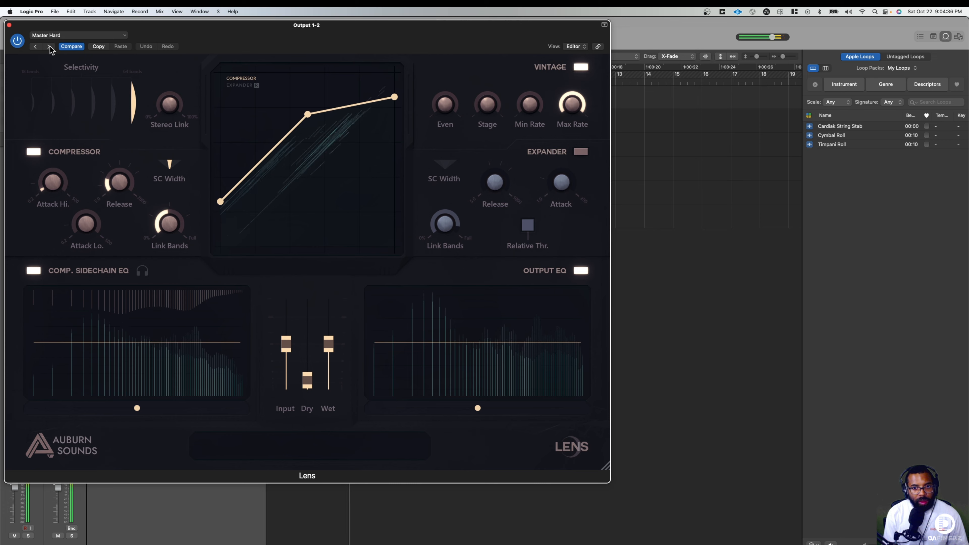
{"action": "left_click", "coordinate": [49, 46]}
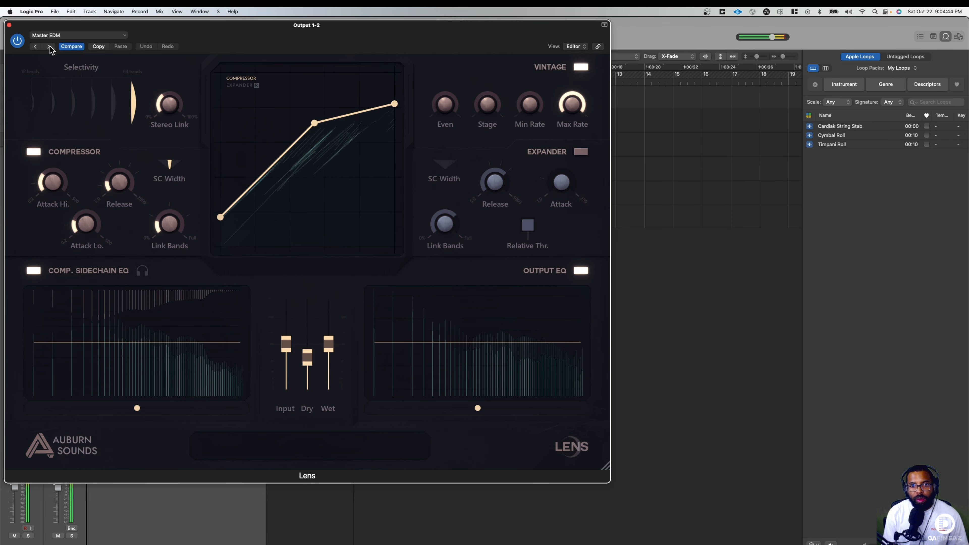
{"action": "left_click", "coordinate": [50, 46]}
{"action": "left_click", "coordinate": [60, 36]}
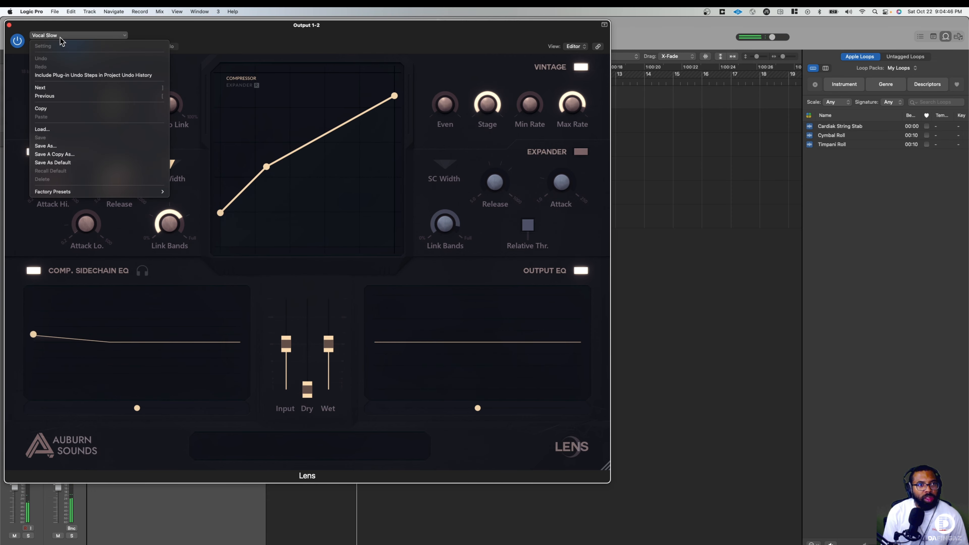
{"action": "mouse_move", "coordinate": [115, 191]}
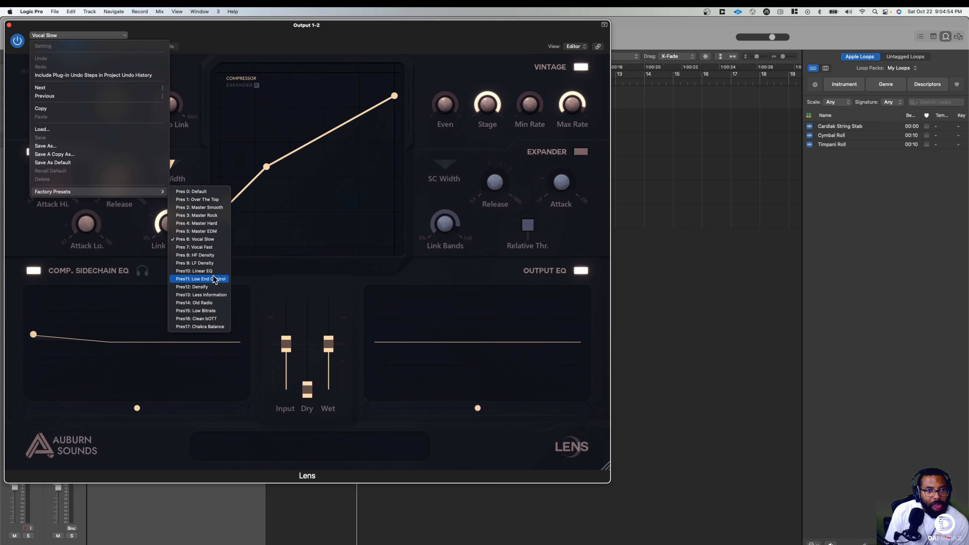
{"action": "left_click", "coordinate": [216, 232]}
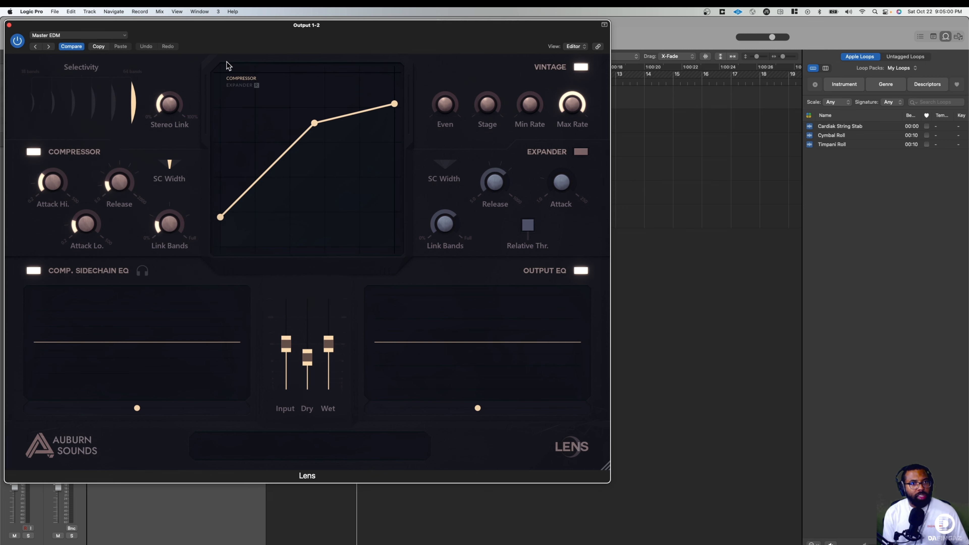
- Compare the Master Smooth and Master Hard presets with Master EDM on the playing mix, ending on Master EDM
{"action": "left_click", "coordinate": [76, 35]}
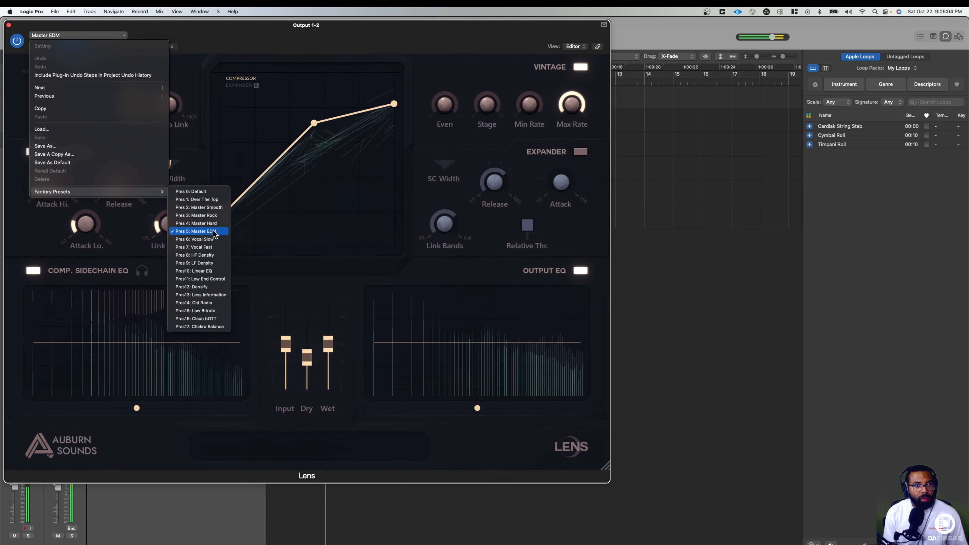
{"action": "left_click", "coordinate": [216, 208]}
{"action": "left_click", "coordinate": [100, 35]}
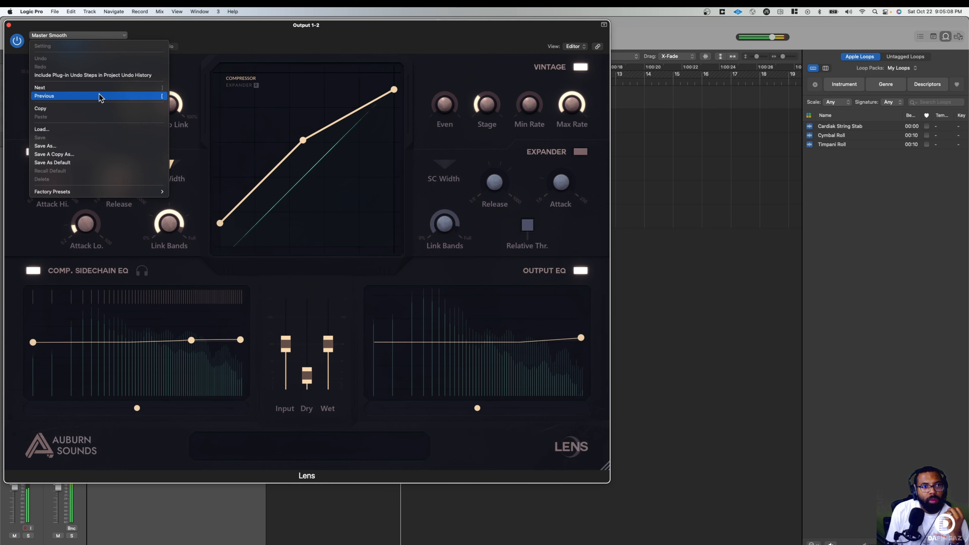
{"action": "mouse_move", "coordinate": [92, 191]}
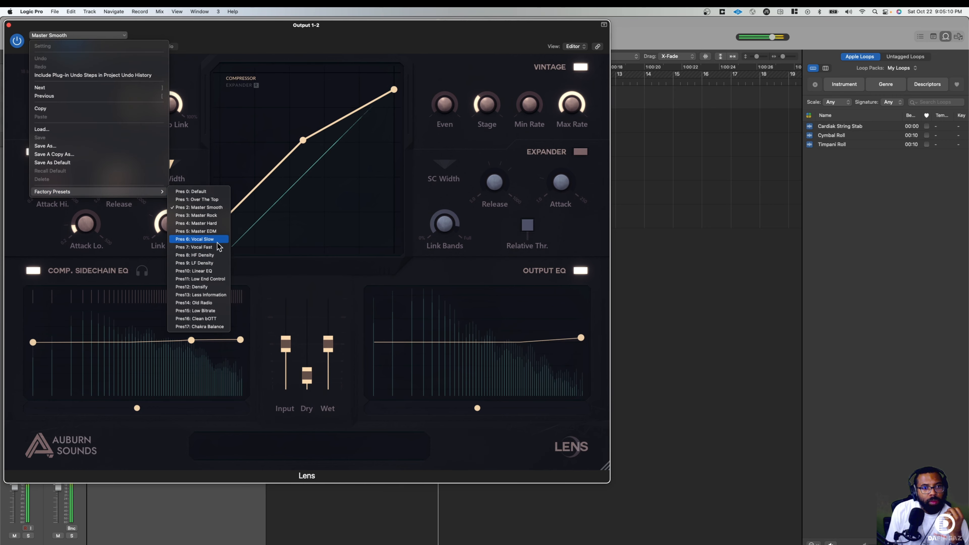
{"action": "left_click", "coordinate": [214, 224]}
{"action": "left_click", "coordinate": [48, 46]}
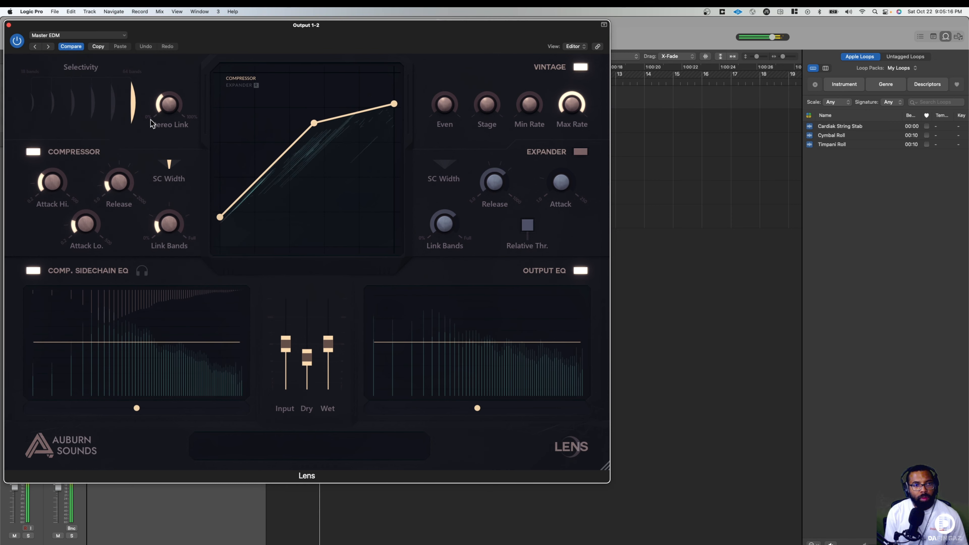
- Close the Output 1-2 Lens, open the Lens on the 808 track, and load its Low End Control factory preset
{"action": "left_click", "coordinate": [9, 25]}
{"action": "left_click", "coordinate": [187, 123]}
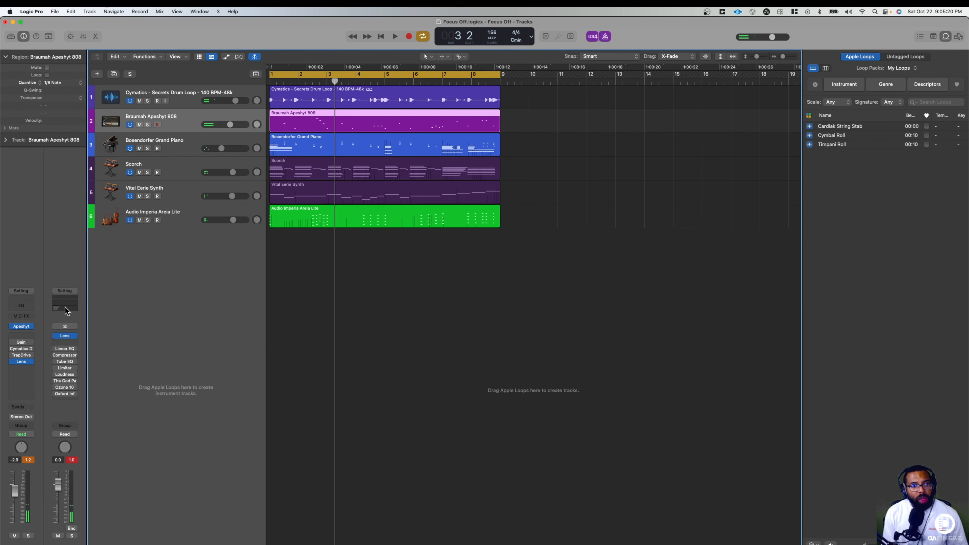
{"action": "left_click", "coordinate": [27, 363]}
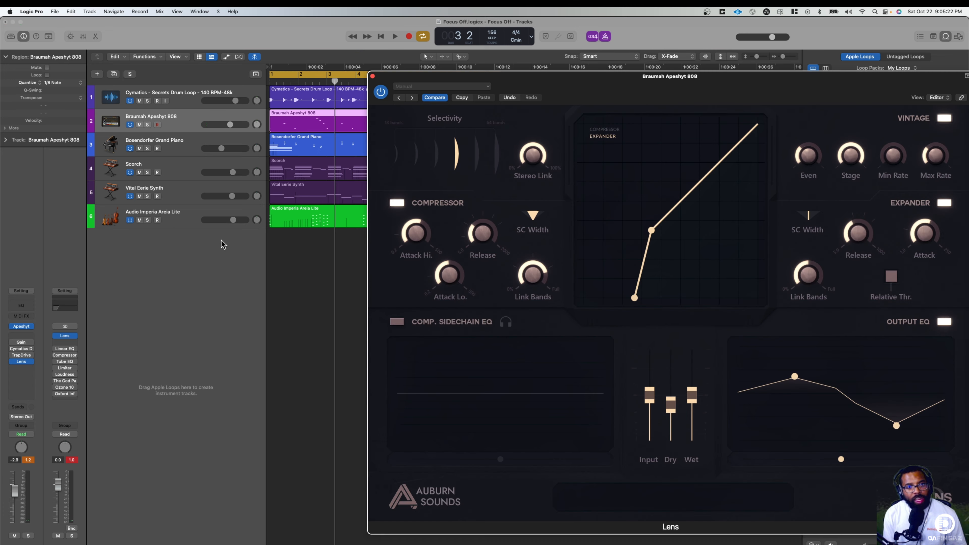
{"action": "left_click", "coordinate": [454, 87]}
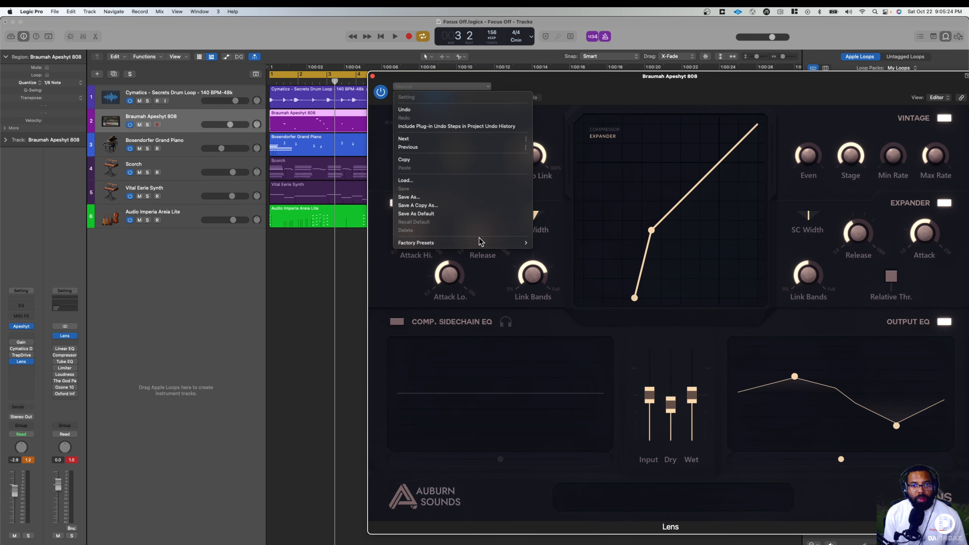
{"action": "mouse_move", "coordinate": [480, 241]}
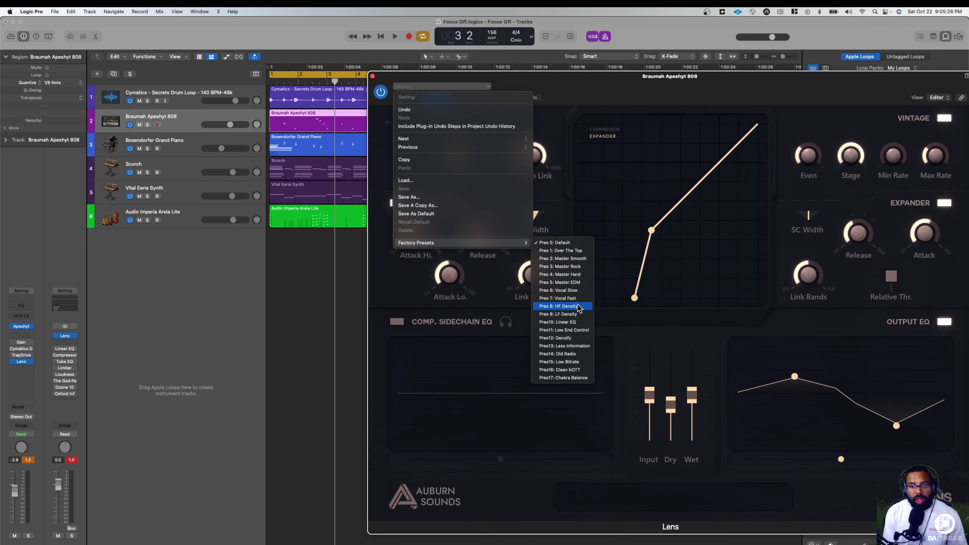
{"action": "left_click", "coordinate": [585, 335]}
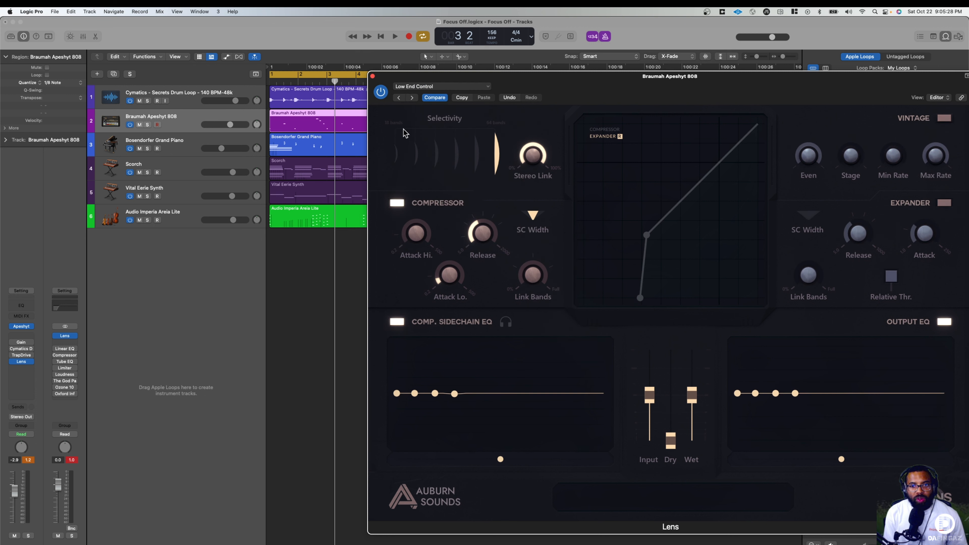
- Play the 808 soloed with its Lens enabled, set Dry Gain to -9.6 dB, and stop playback
{"action": "key", "text": "space"}
{"action": "left_click", "coordinate": [148, 125]}
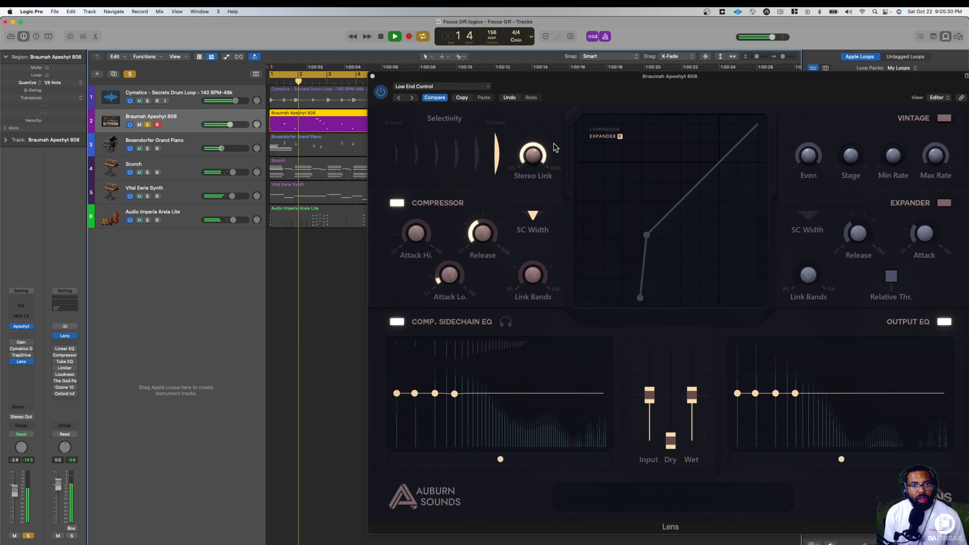
{"action": "left_click", "coordinate": [381, 93]}
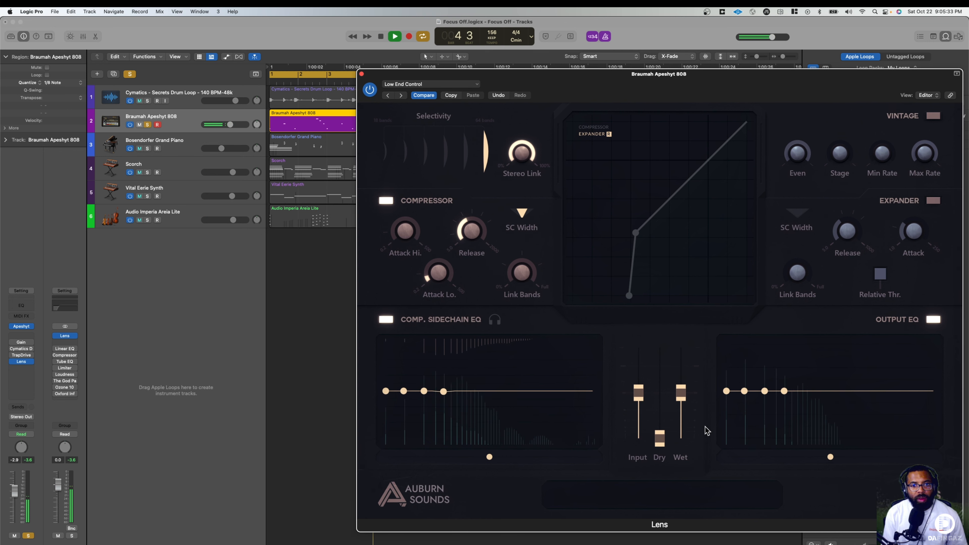
{"action": "left_click_drag", "start_coordinate": [660, 439], "coordinate": [668, 367]}
{"action": "key", "text": "space"}
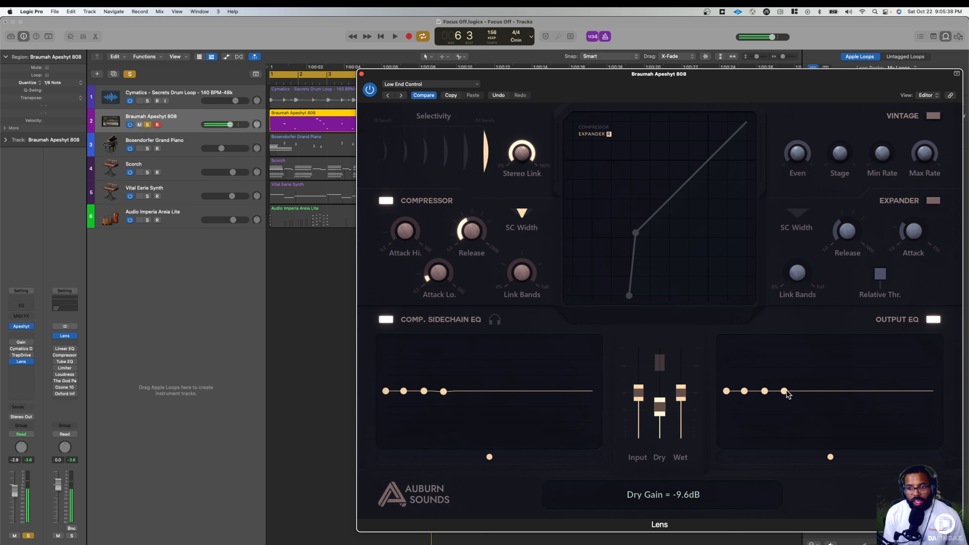
- With the 808 playing, boost the upper three Output EQ bands, slightly trim those boosts, and cut the 8.72 Hz band to -12.4 dB
{"action": "left_click", "coordinate": [767, 393]}
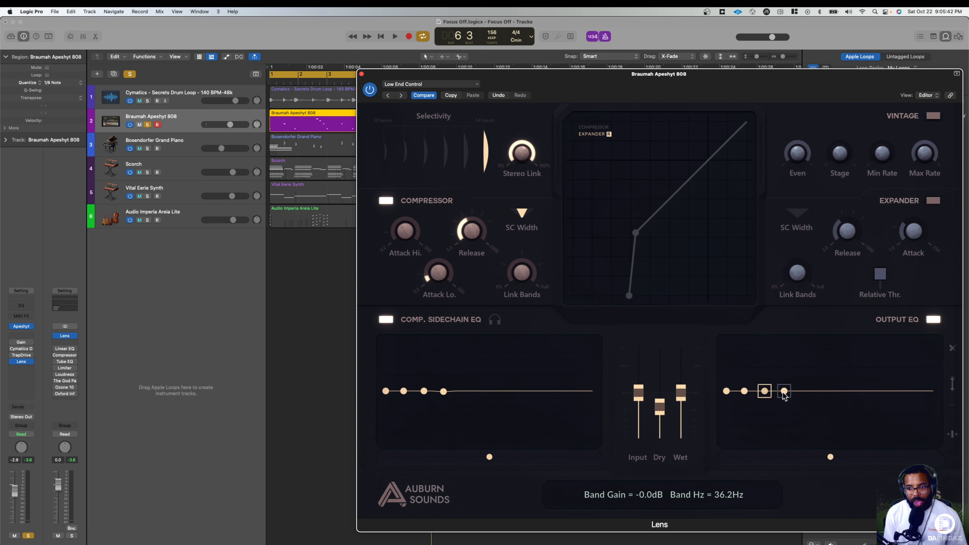
{"action": "key", "text": "space"}
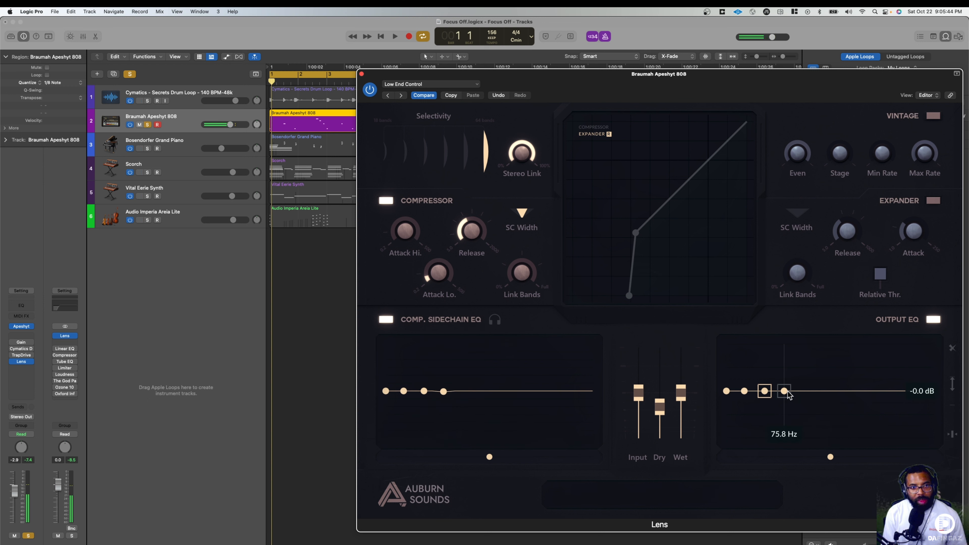
{"action": "left_click_drag", "start_coordinate": [786, 393], "coordinate": [773, 313]}
{"action": "left_click_drag", "start_coordinate": [766, 393], "coordinate": [766, 319]}
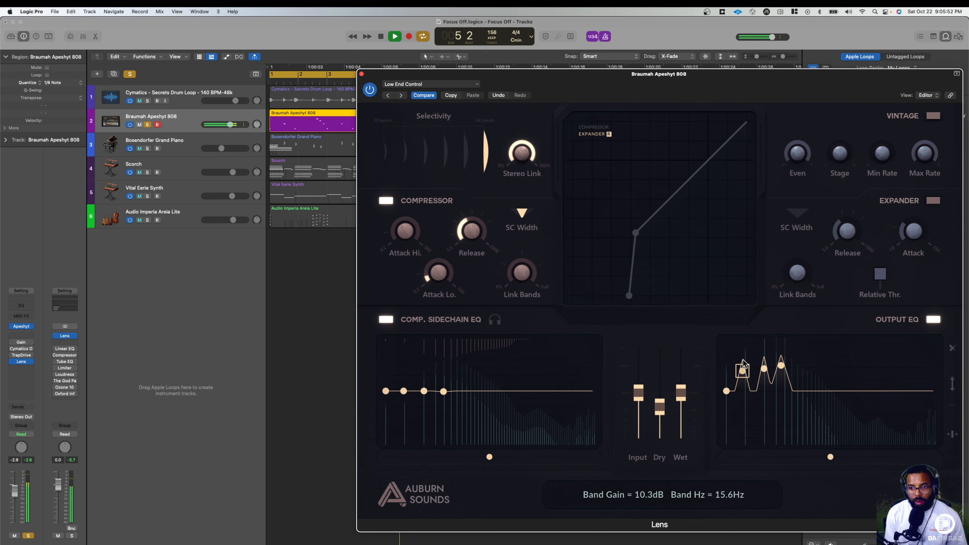
{"action": "left_click_drag", "start_coordinate": [726, 392], "coordinate": [726, 469]}
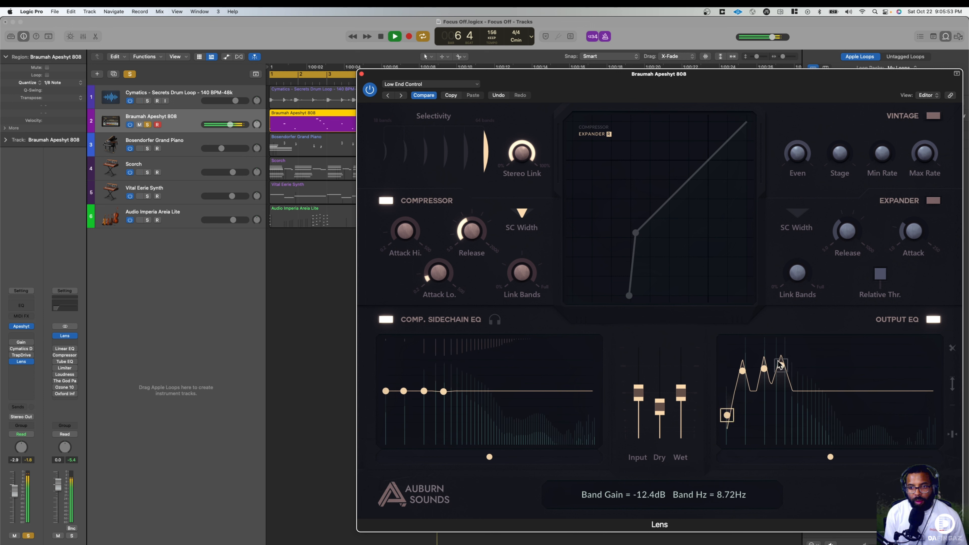
{"action": "left_click_drag", "start_coordinate": [779, 364], "coordinate": [764, 375]}
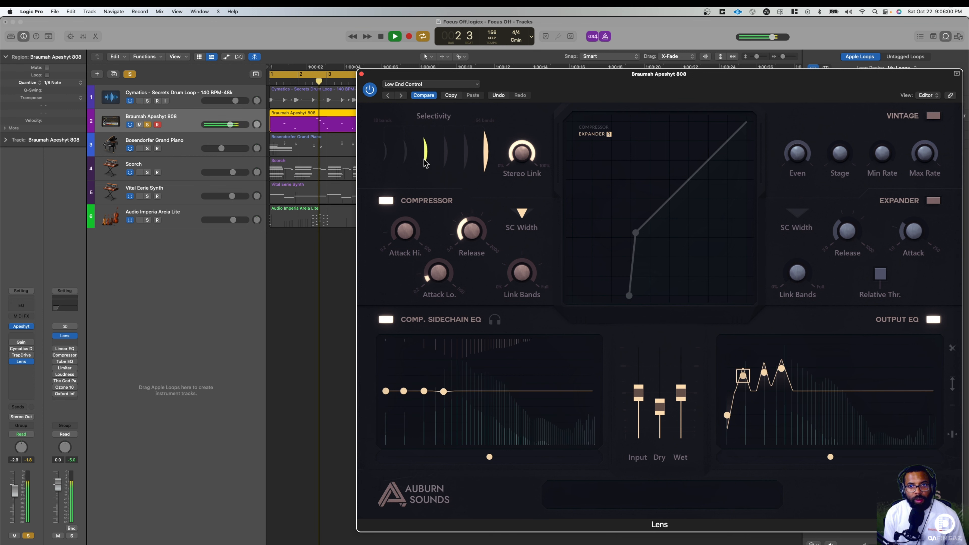
- Compare the 808 with Lens bypassed and enabled, and raise its Dry Gain to 6.5 dB
{"action": "left_click", "coordinate": [370, 91]}
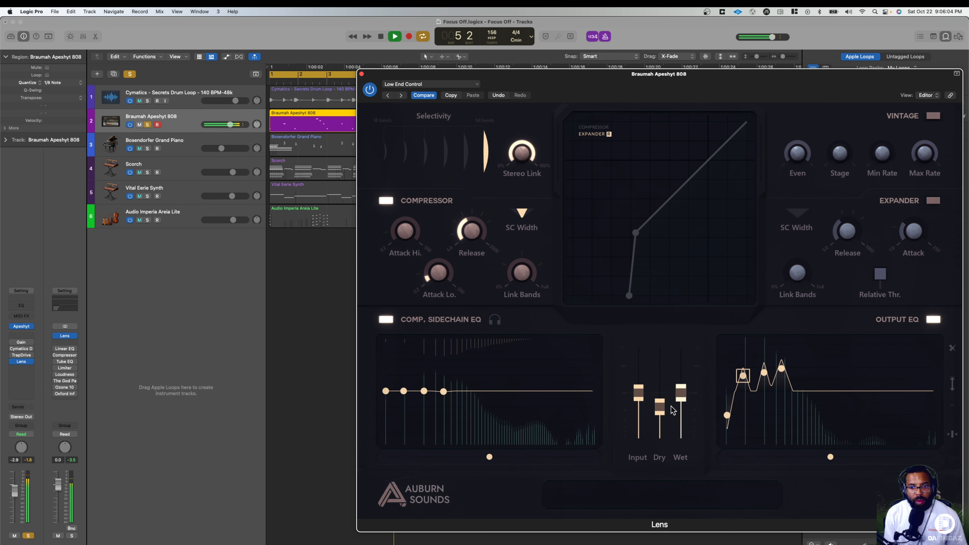
{"action": "left_click_drag", "start_coordinate": [660, 406], "coordinate": [655, 349]}
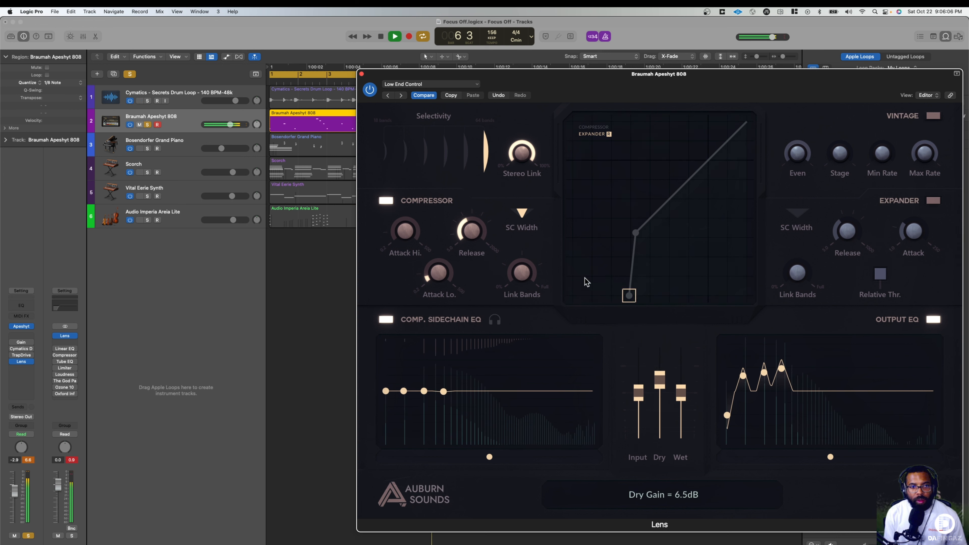
- Close the 808's Lens window, clear the solo, and play the full mix
{"action": "left_click", "coordinate": [361, 73]}
{"action": "key", "text": "space"}
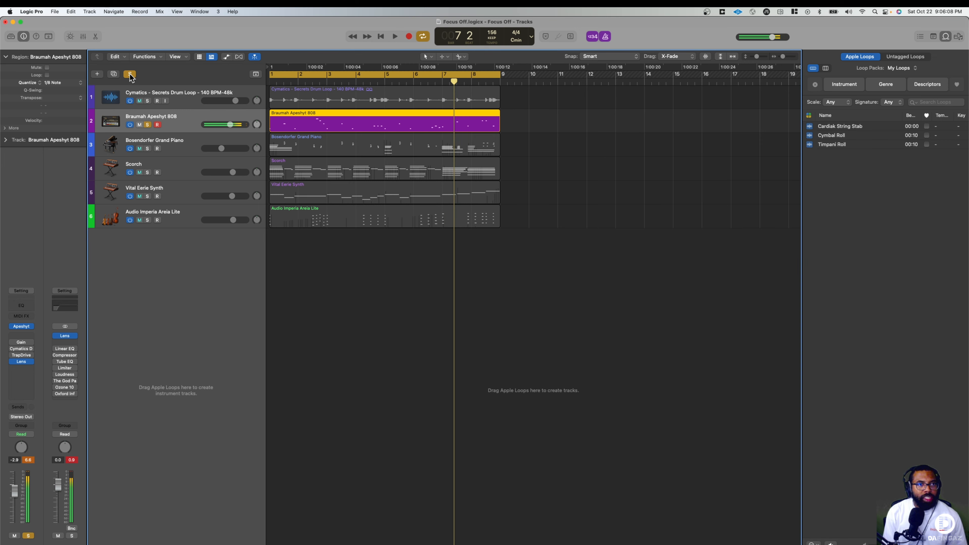
{"action": "left_click", "coordinate": [130, 75]}
{"action": "key", "text": "space"}
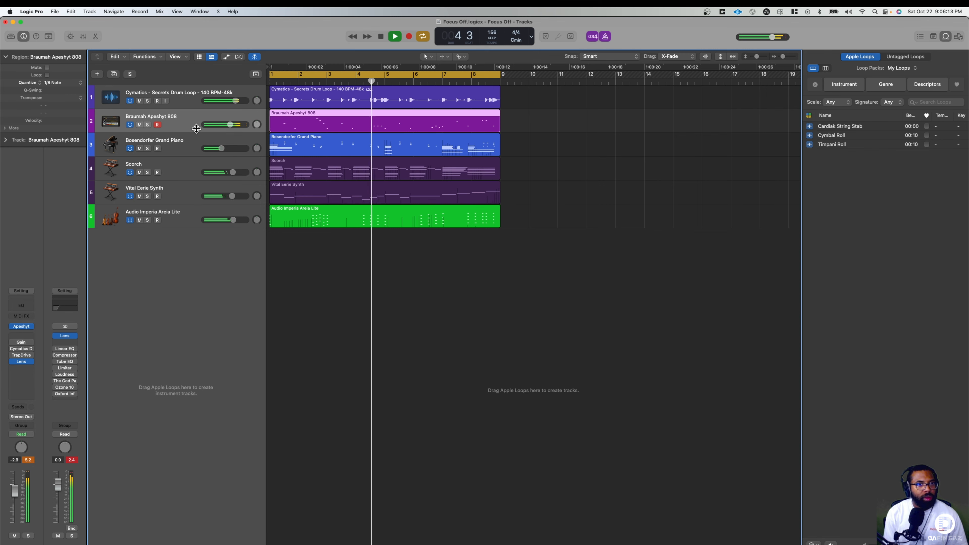
- Select the drum loop and 808 tracks together and solo both during playback
{"action": "left_click", "coordinate": [190, 96]}
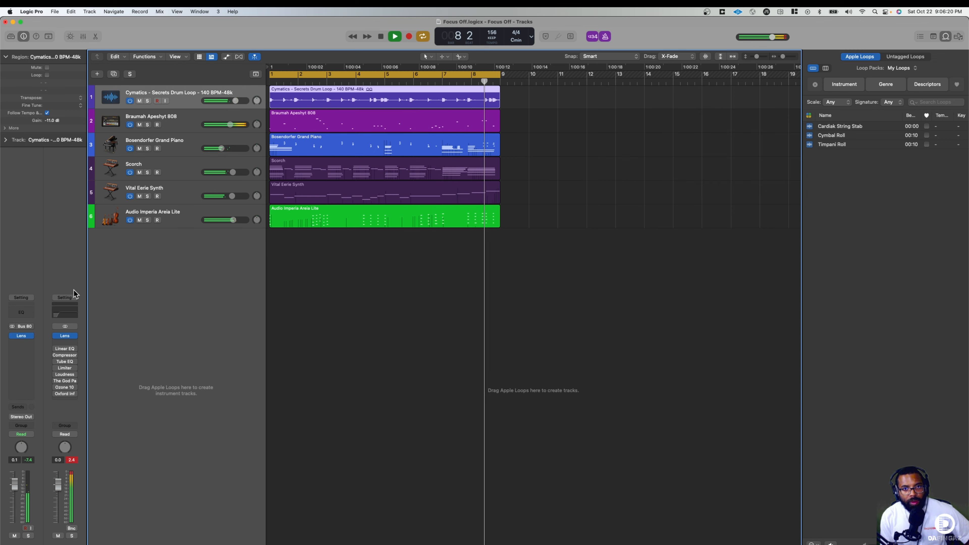
{"action": "left_click", "coordinate": [181, 121]}
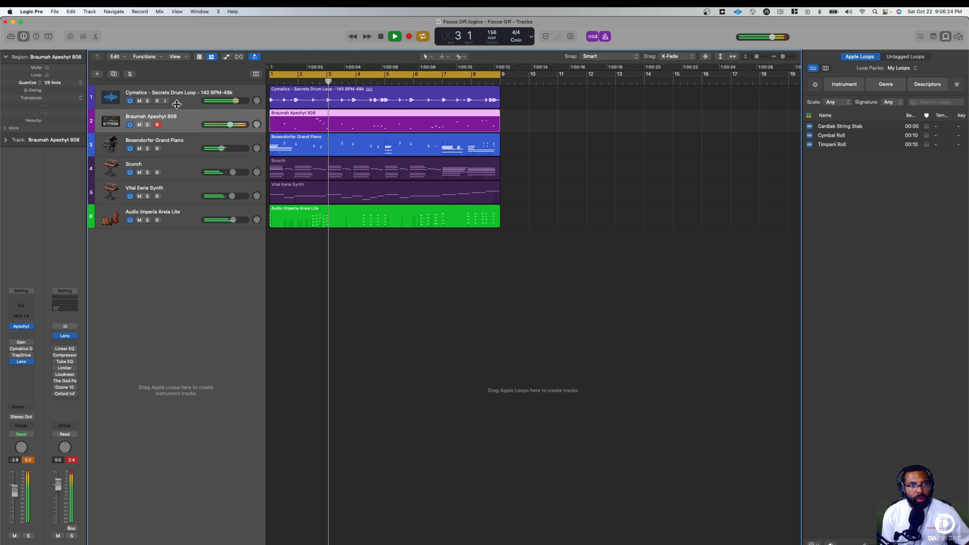
{"action": "left_click", "coordinate": [167, 97], "text": "shift"}
{"action": "left_click", "coordinate": [147, 101]}
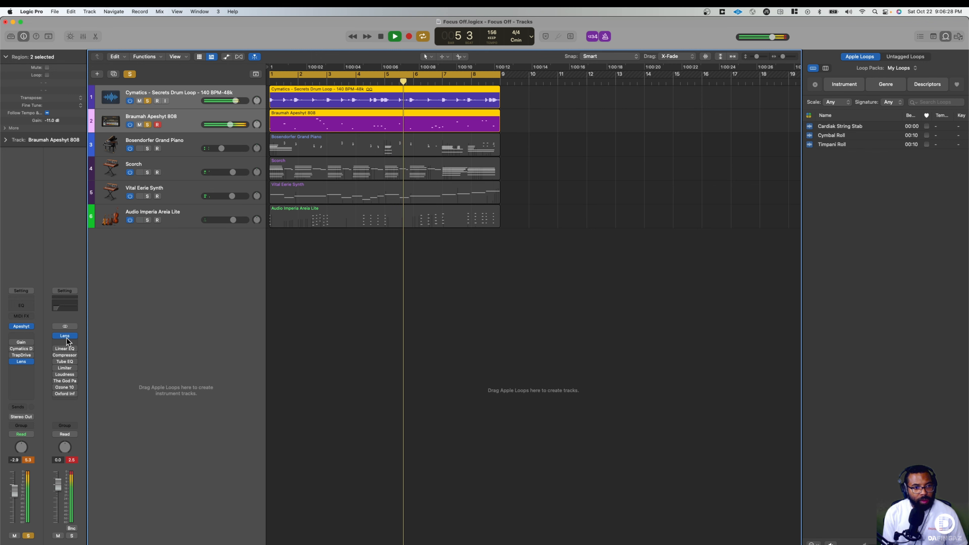
- Compare the soloed drum loop and 808 with the stereo output's Lens bypassed and enabled, leave it enabled, and stop playback
{"action": "mouse_move", "coordinate": [56, 338]}
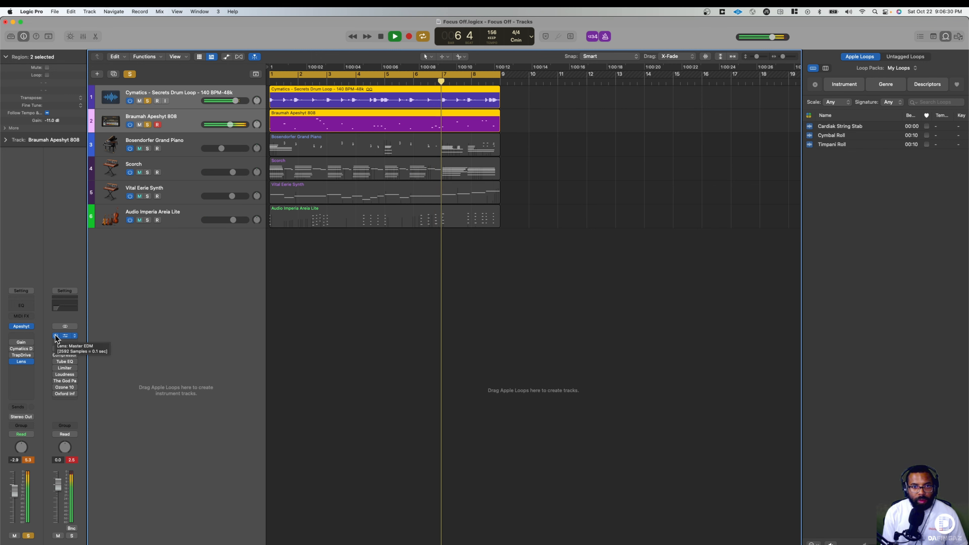
{"action": "left_click", "coordinate": [56, 337]}
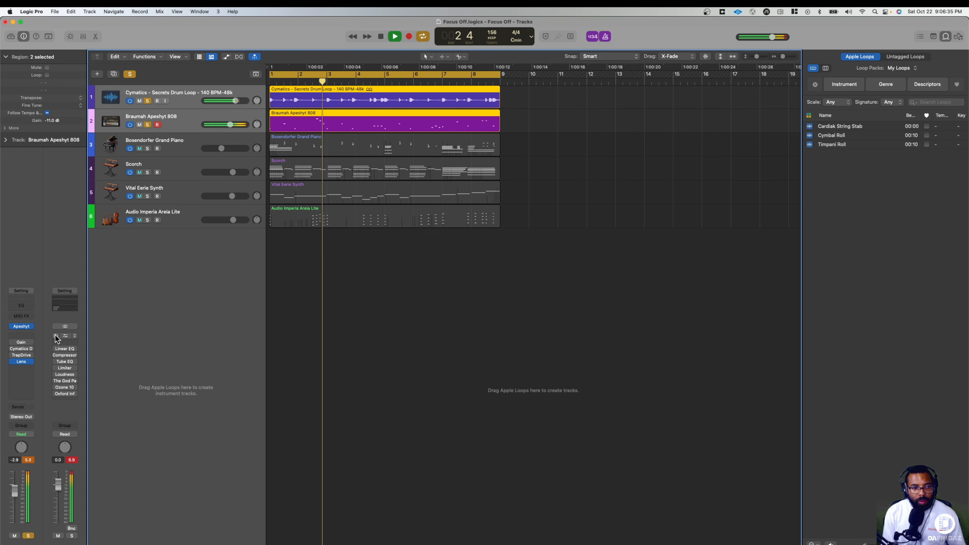
{"action": "key", "text": "space"}
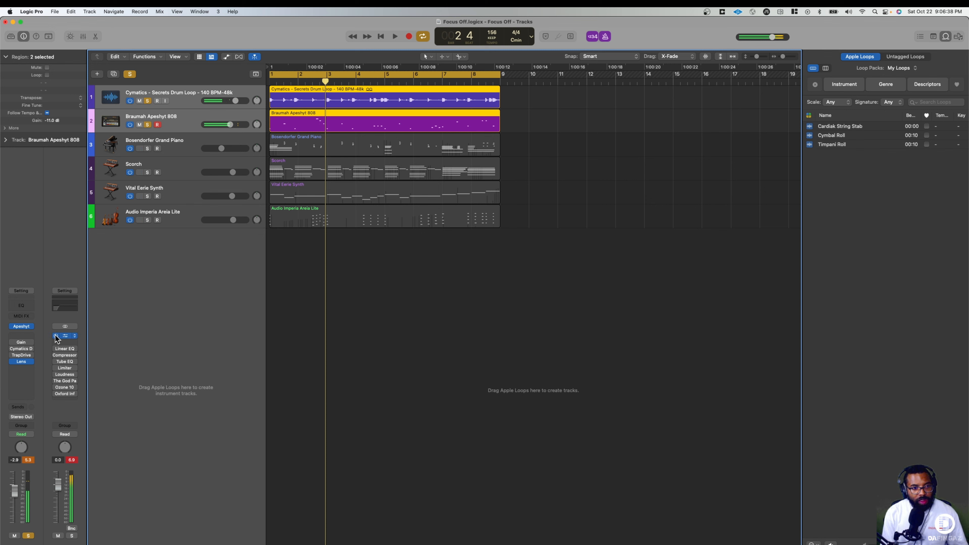
{"action": "key", "text": "space"}
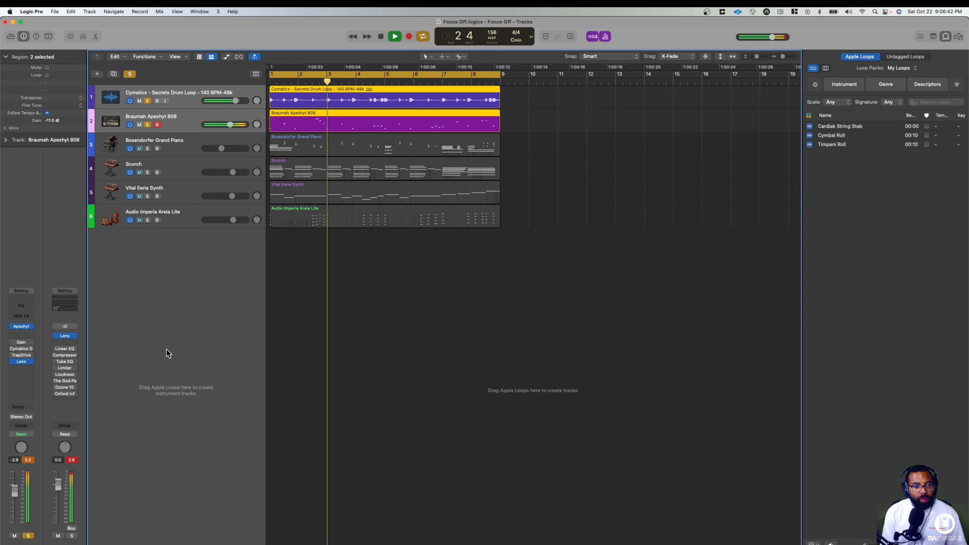
{"action": "key", "text": "space"}
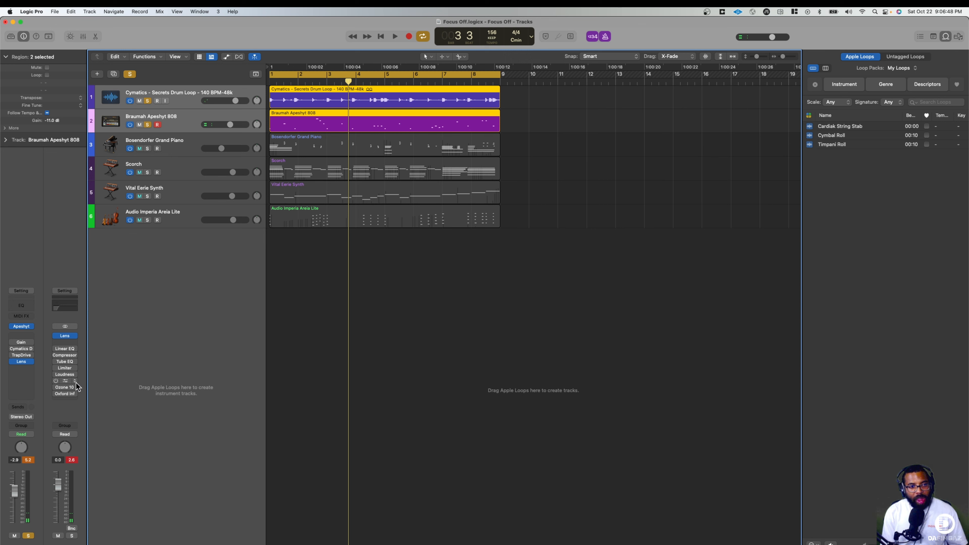
{"action": "key", "text": "space"}
{"action": "mouse_move", "coordinate": [56, 336]}
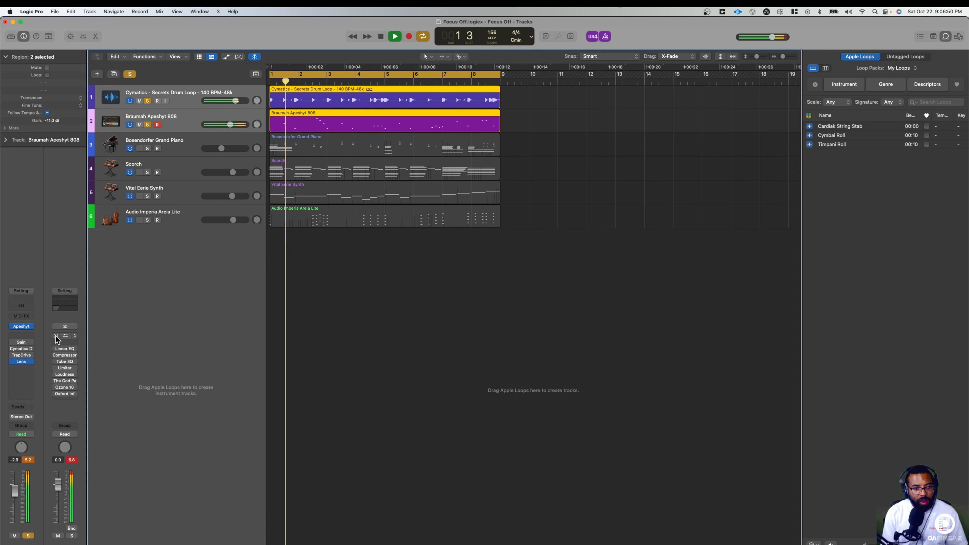
{"action": "key", "text": "space"}
{"action": "key", "text": "space"}
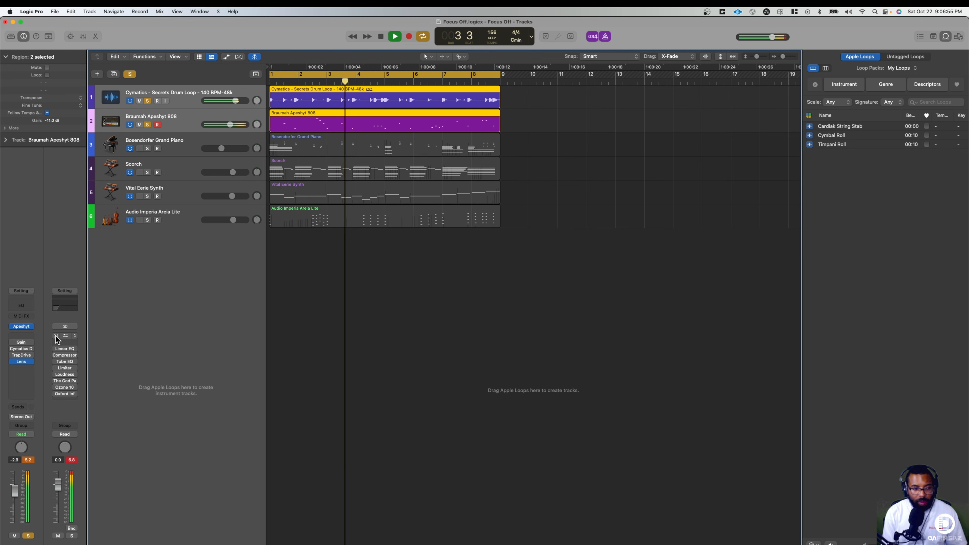
{"action": "key", "text": "space"}
{"action": "key", "text": "space"}
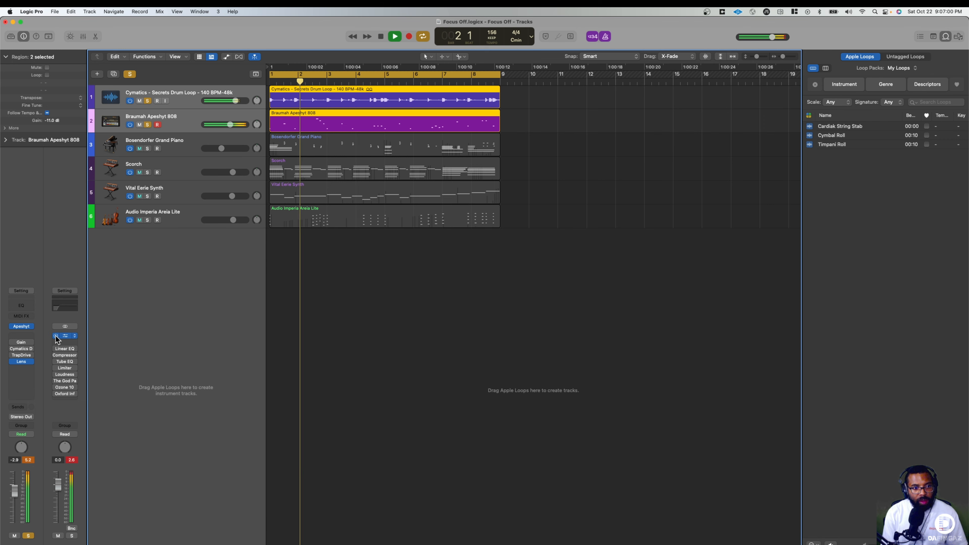
{"action": "key", "text": "space"}
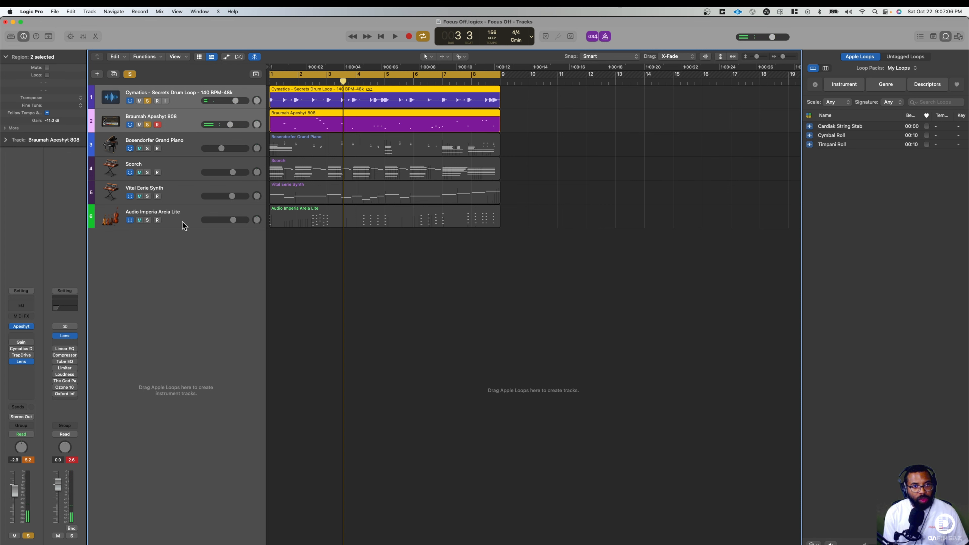
- Select only the 808 track and open the Master EDM Lens on the stereo output channel
{"action": "left_click", "coordinate": [185, 114]}
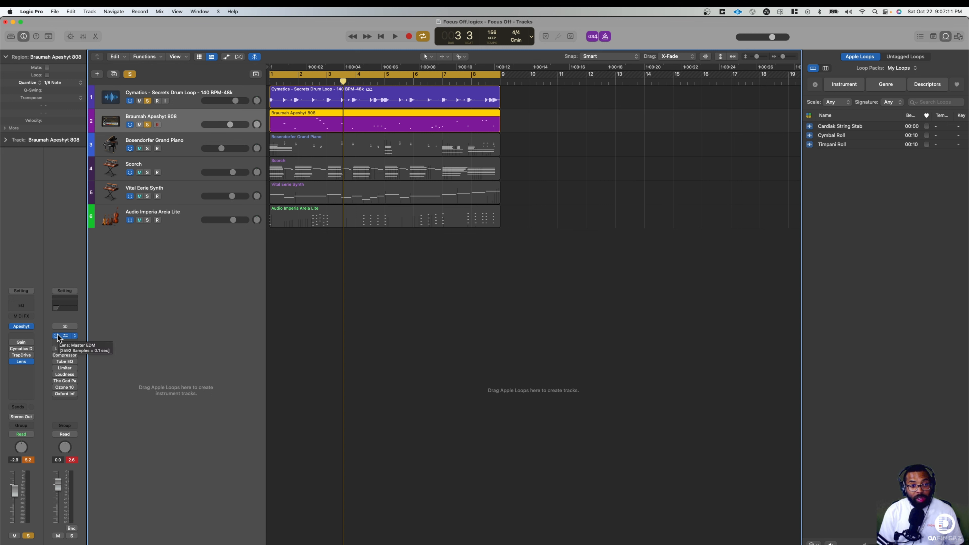
{"action": "left_click", "coordinate": [74, 337]}
{"action": "left_click", "coordinate": [65, 337]}
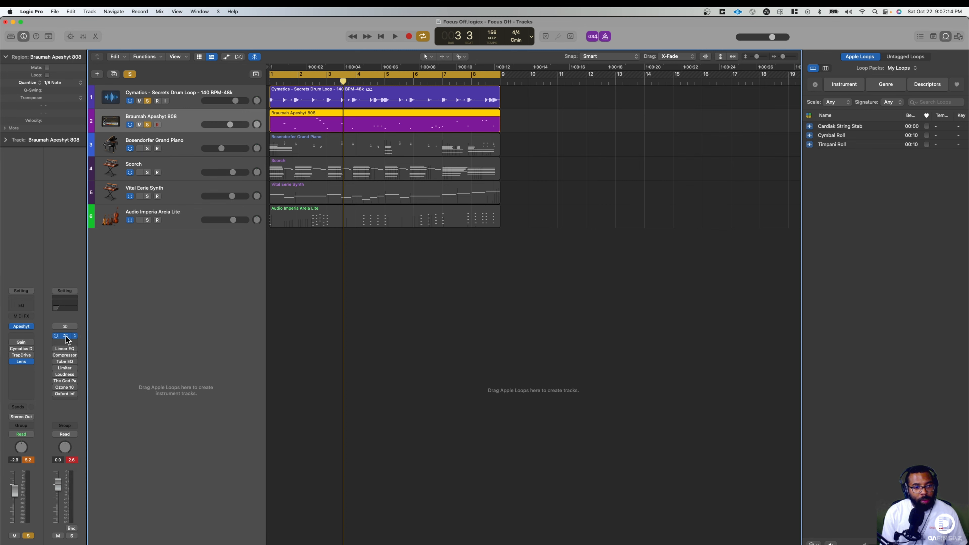
{"action": "left_click", "coordinate": [65, 337]}
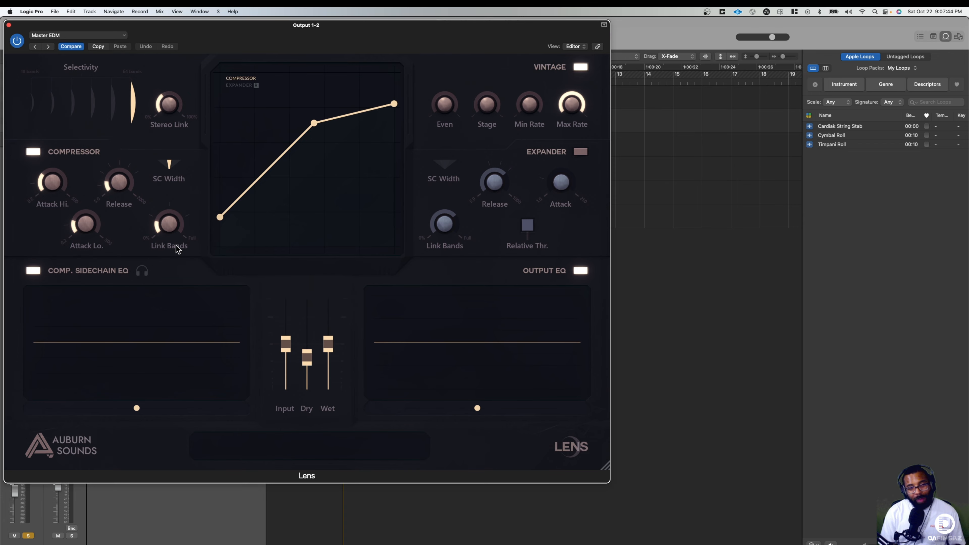
- Start playback, move the Output 1-2 Lens window aside to clear the solo for the full mix, and move it back
{"action": "key", "text": "space"}
{"action": "left_click_drag", "start_coordinate": [239, 31], "coordinate": [425, 67]}
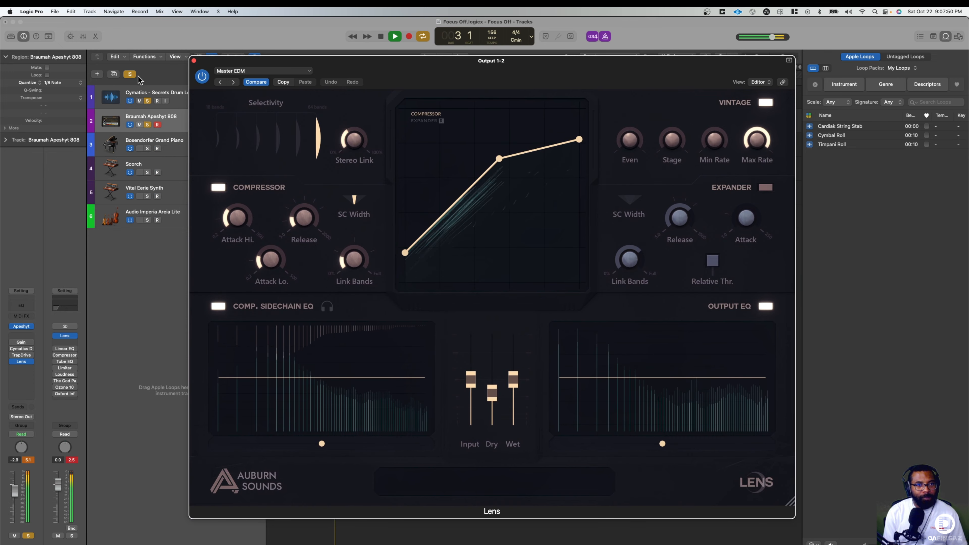
{"action": "left_click_drag", "start_coordinate": [438, 68], "coordinate": [278, 31]}
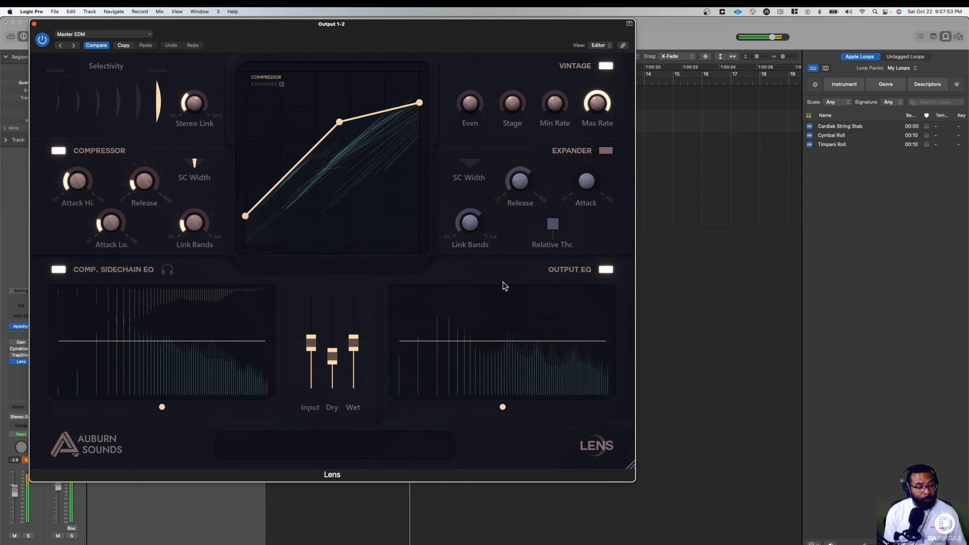